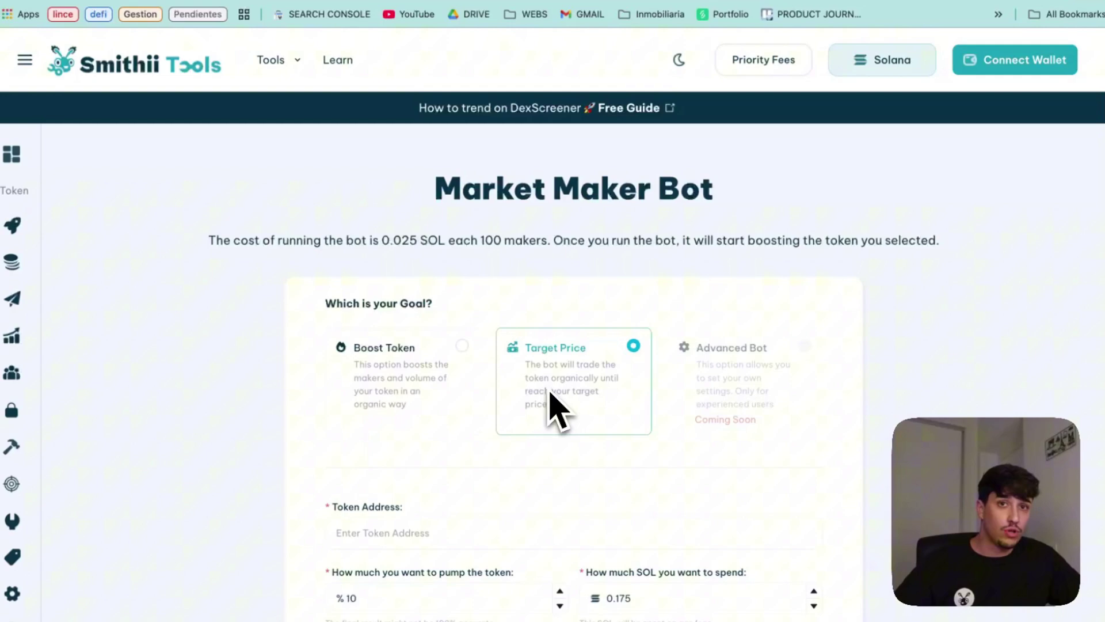
Step: Copy the SHRIMP contract address from DexScreener into the bot's Token Address field
scroll(583, 387, down, 1)
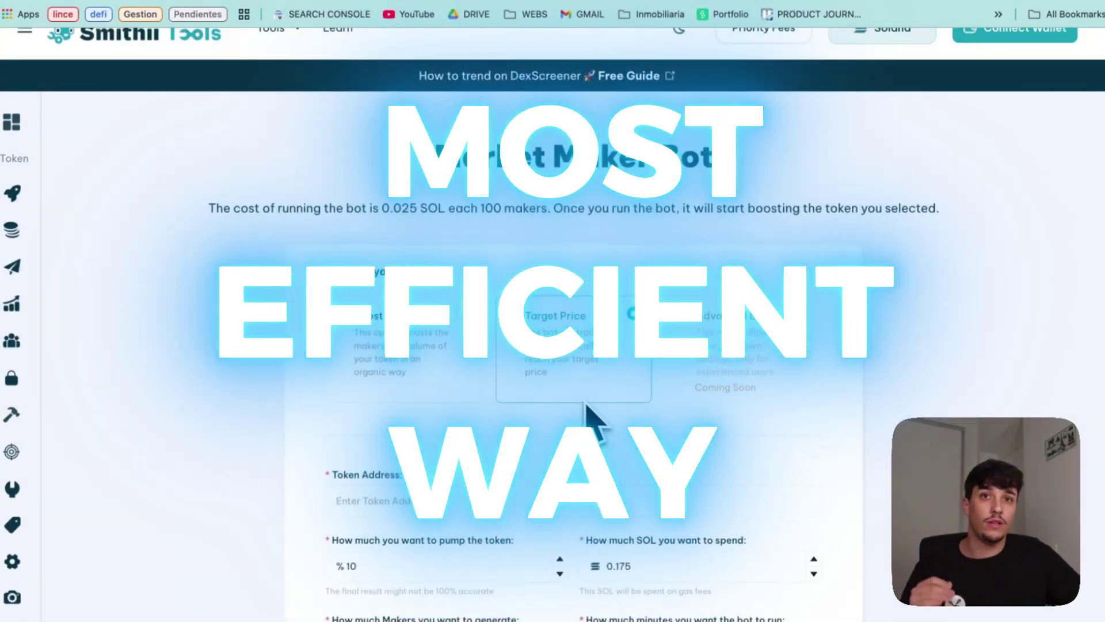
scroll(457, 309, up, 1)
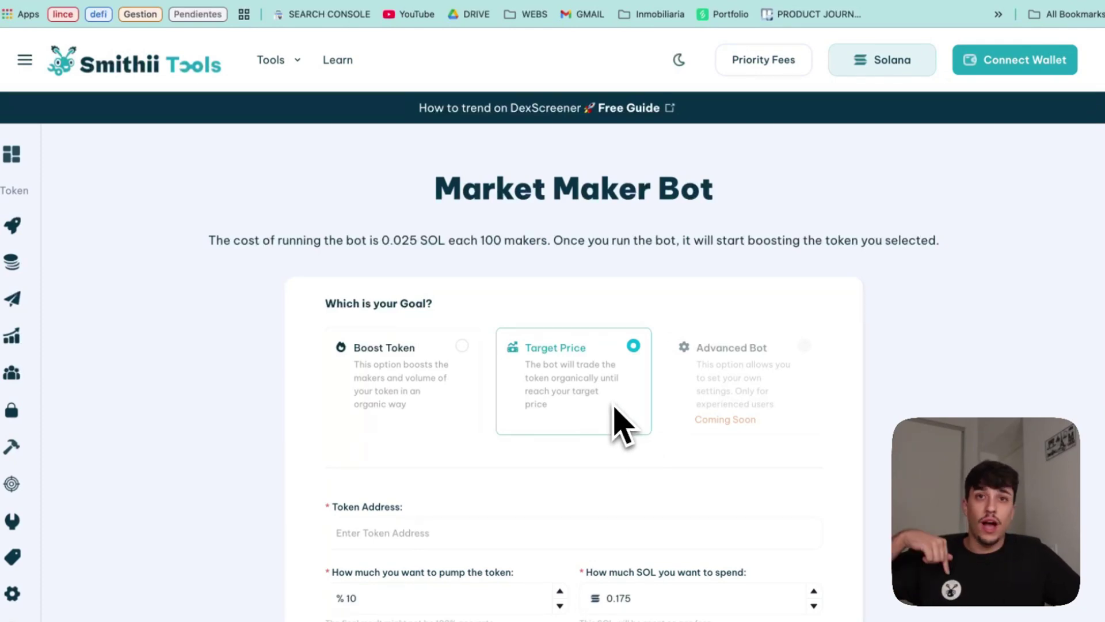
scroll(616, 419, down, 3)
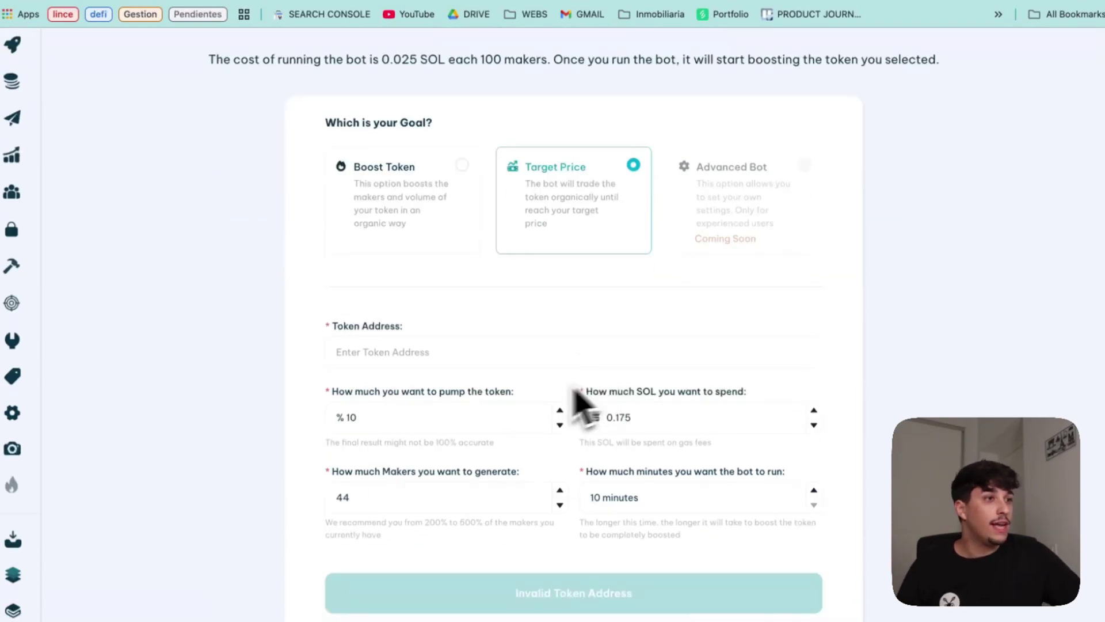
click(460, 344)
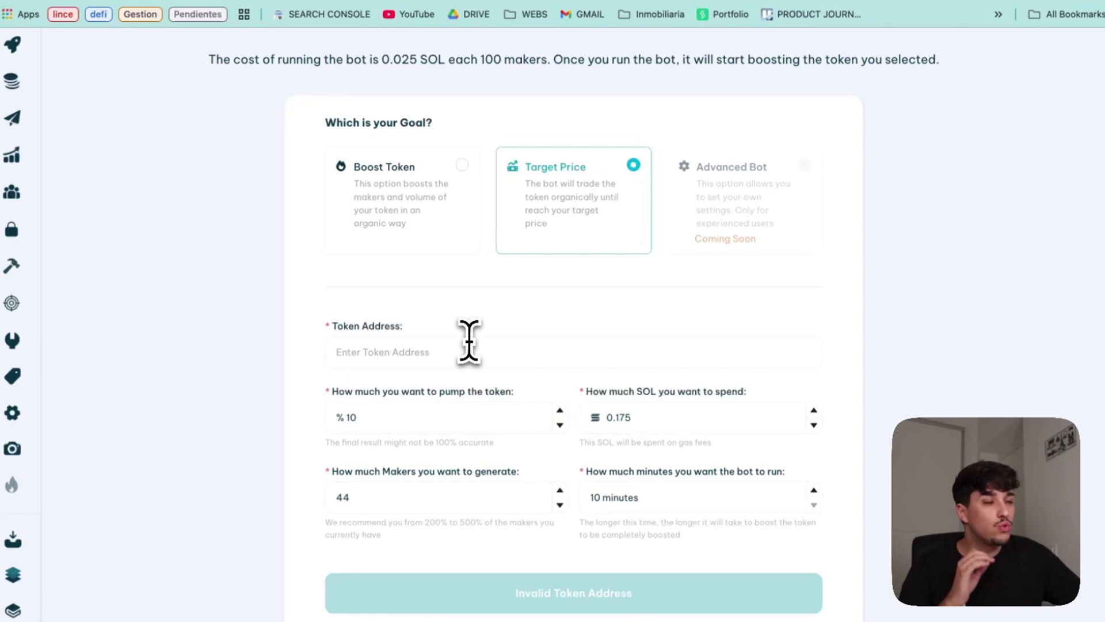
click(306, 2)
scroll(922, 288, down, 1)
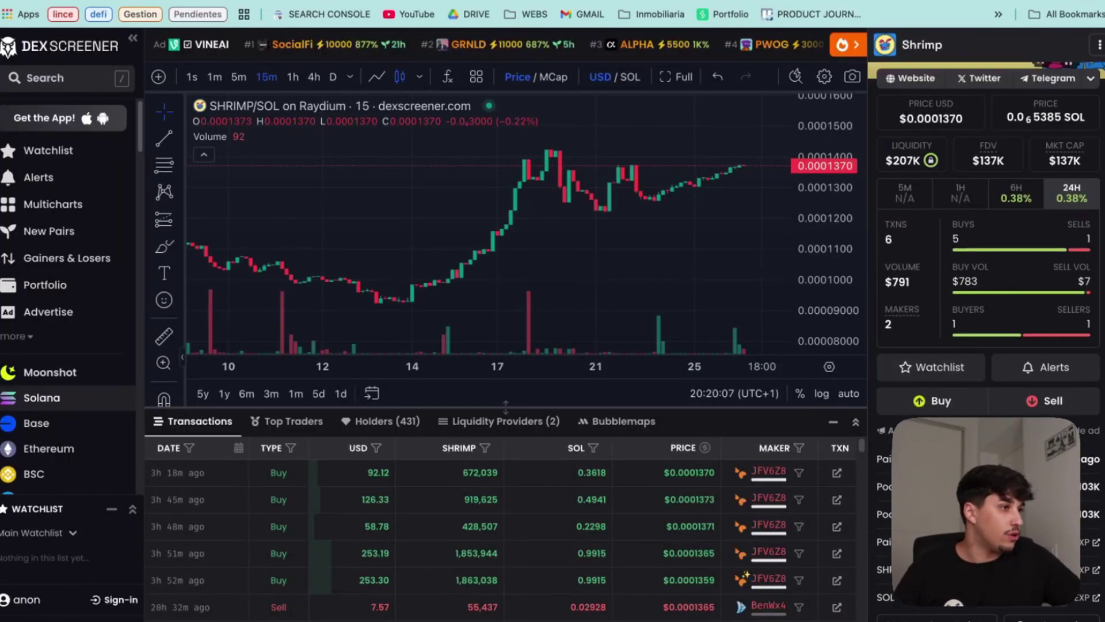
click(307, 2)
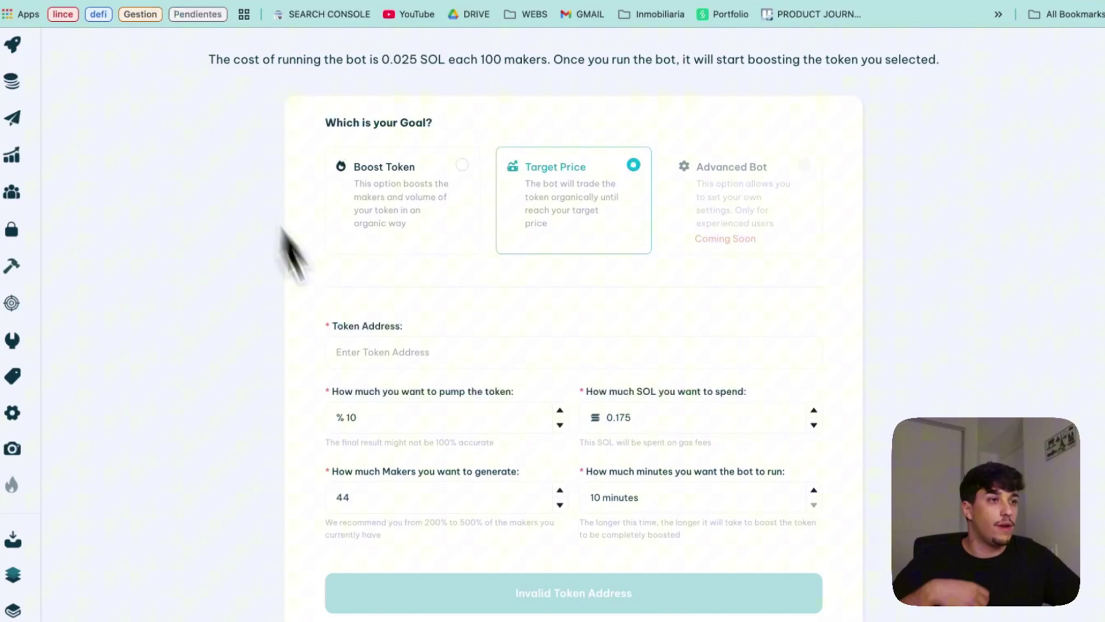
key(ctrl+v)
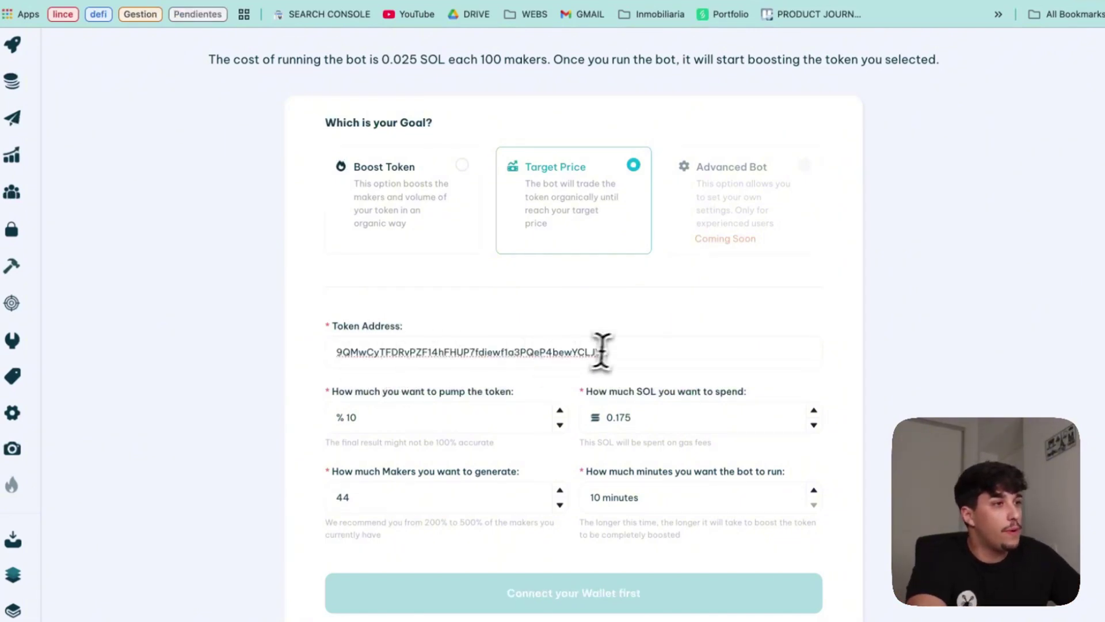
drag(600, 353, 307, 353)
click(307, 353)
drag(333, 393, 561, 397)
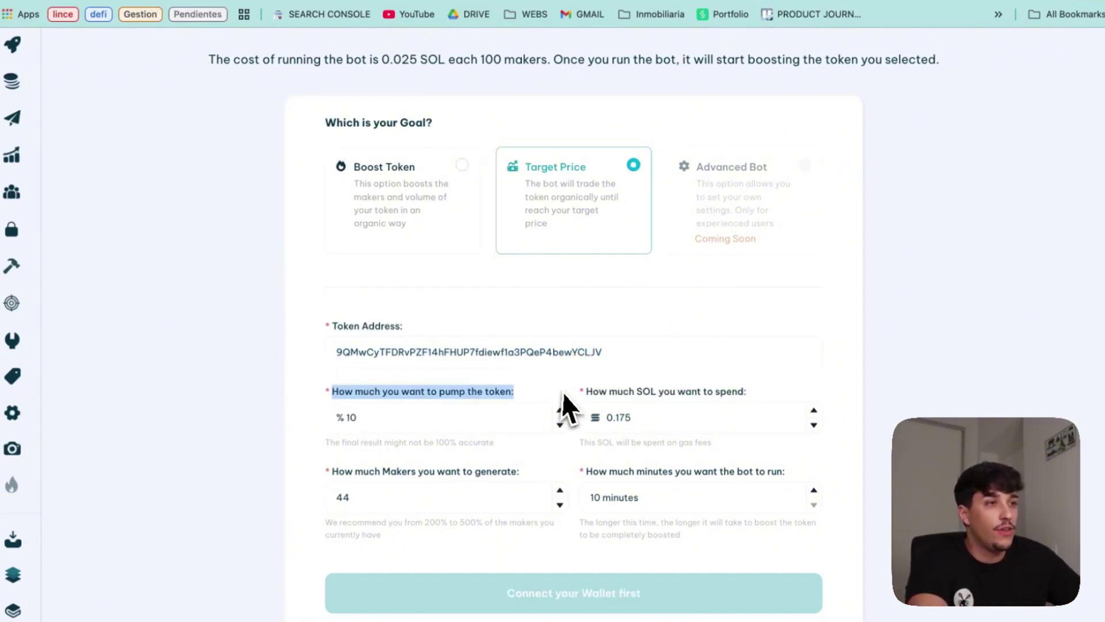
Step: Enter a 70% pump target and change the SOL amount to 0.3
click(525, 395)
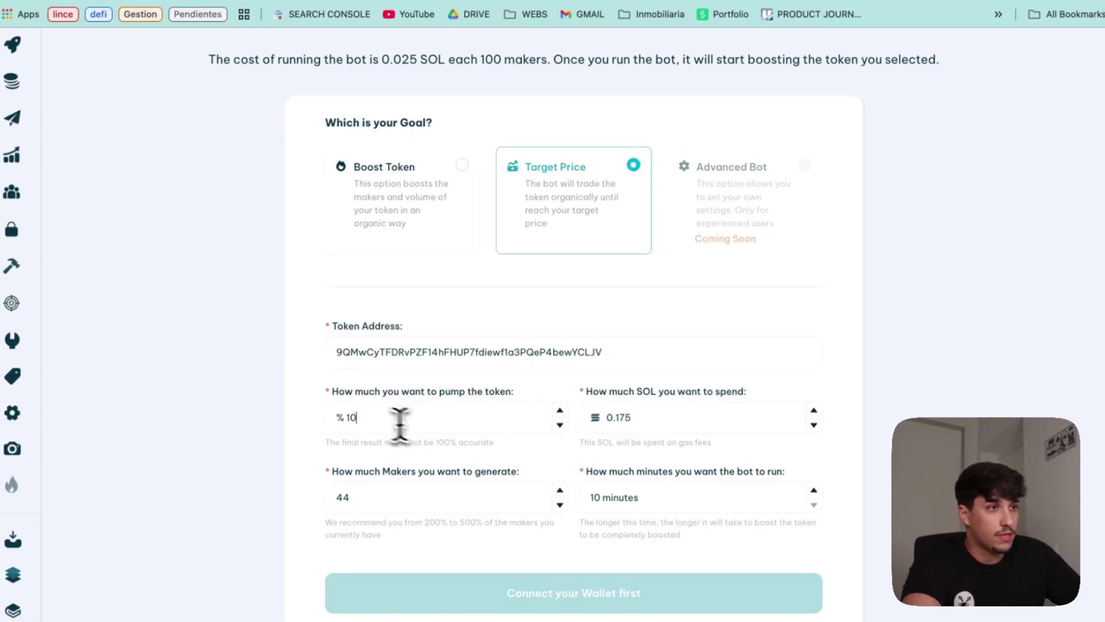
text(70)
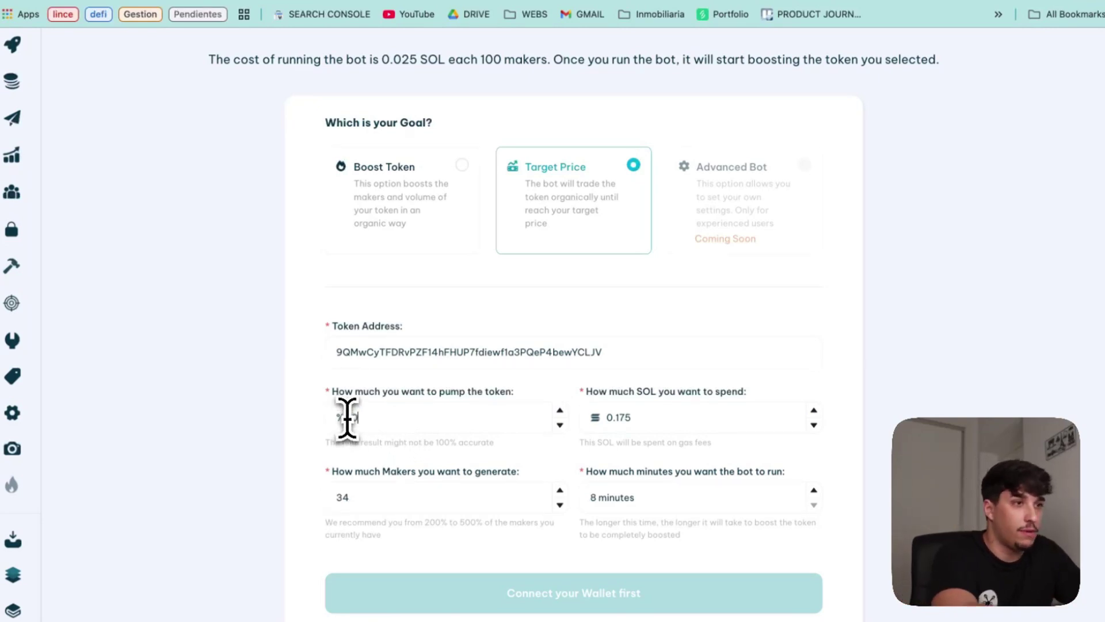
scroll(443, 377, down, 1)
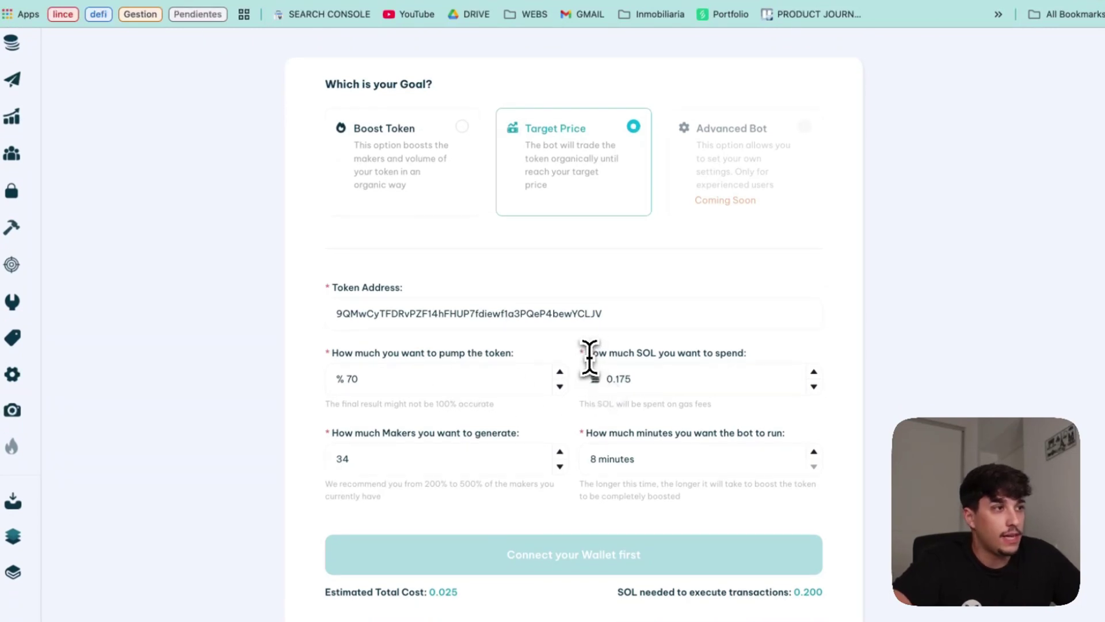
drag(586, 354, 609, 383)
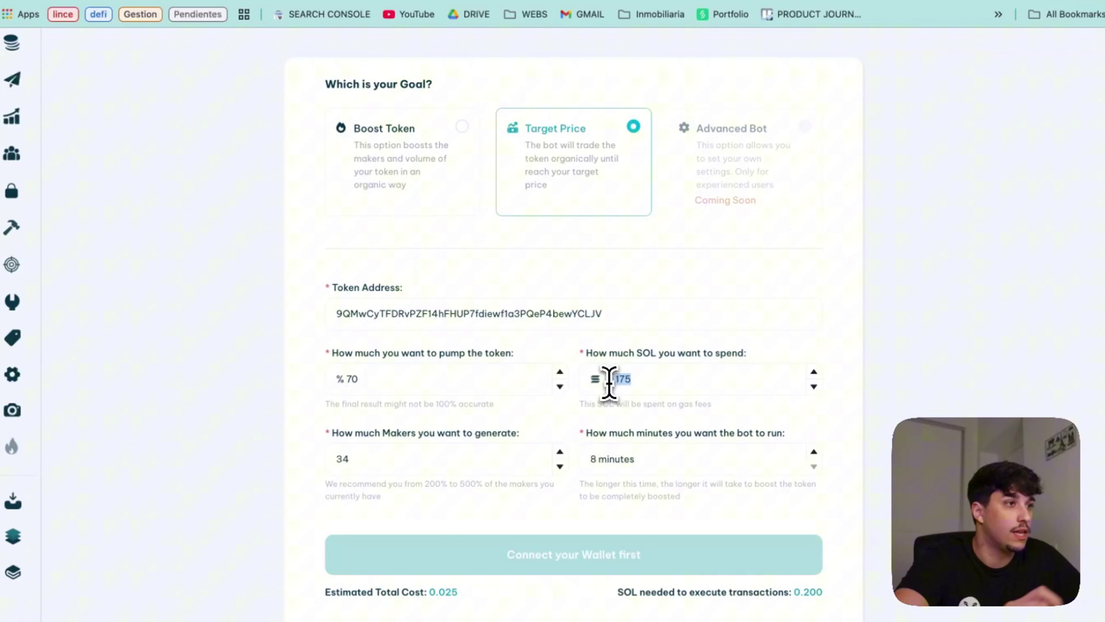
key(BackSpace)
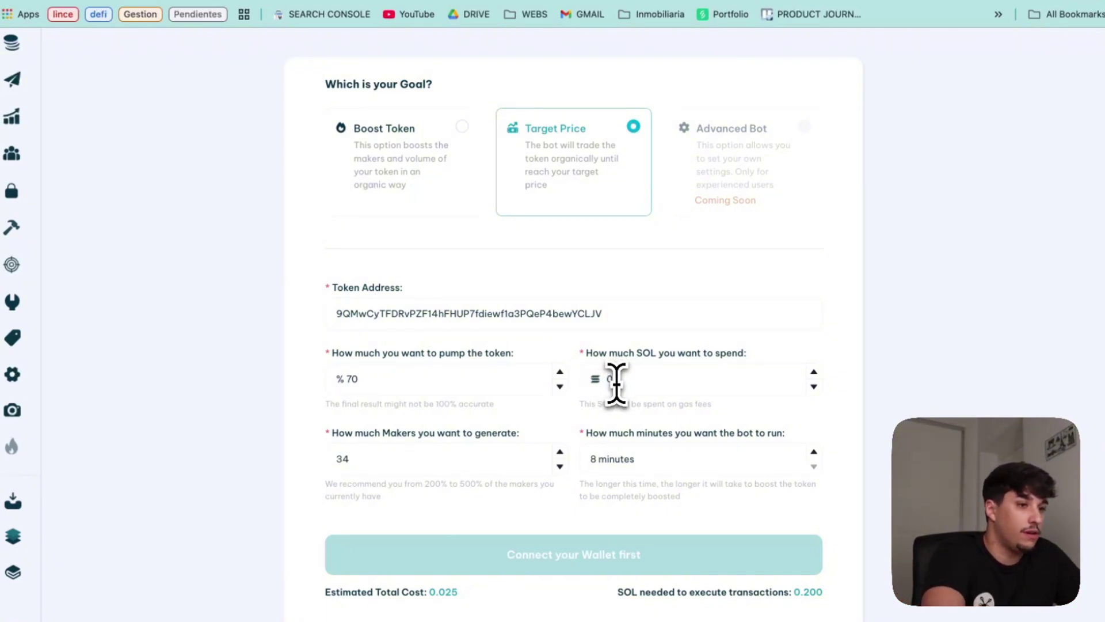
text(300)
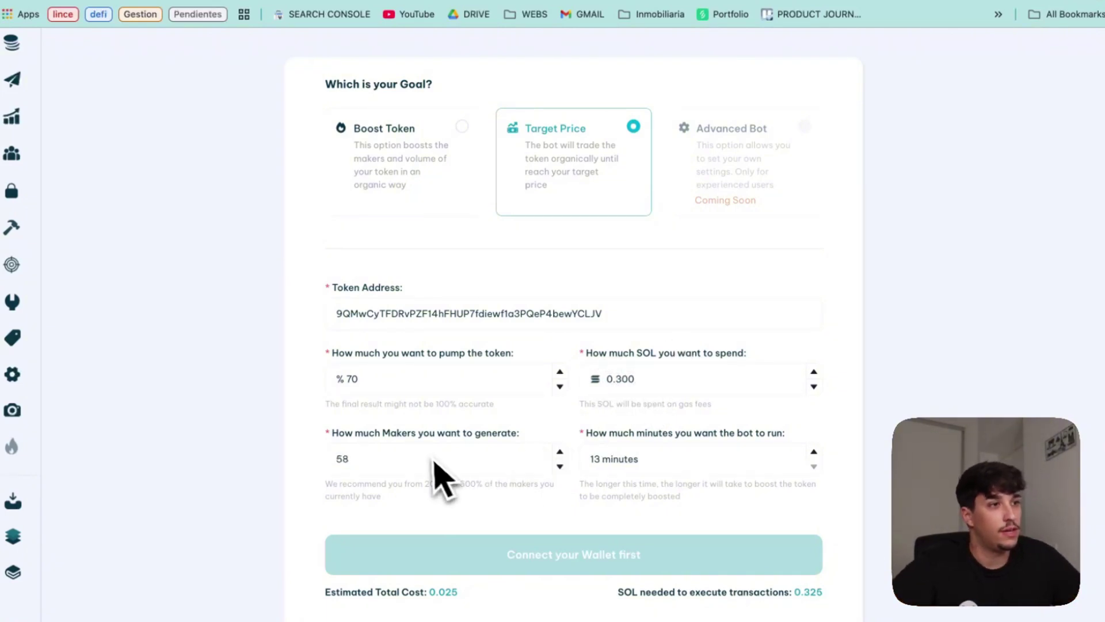
Step: Lower the SOL amount to 0.296
drag(336, 436, 543, 434)
click(501, 432)
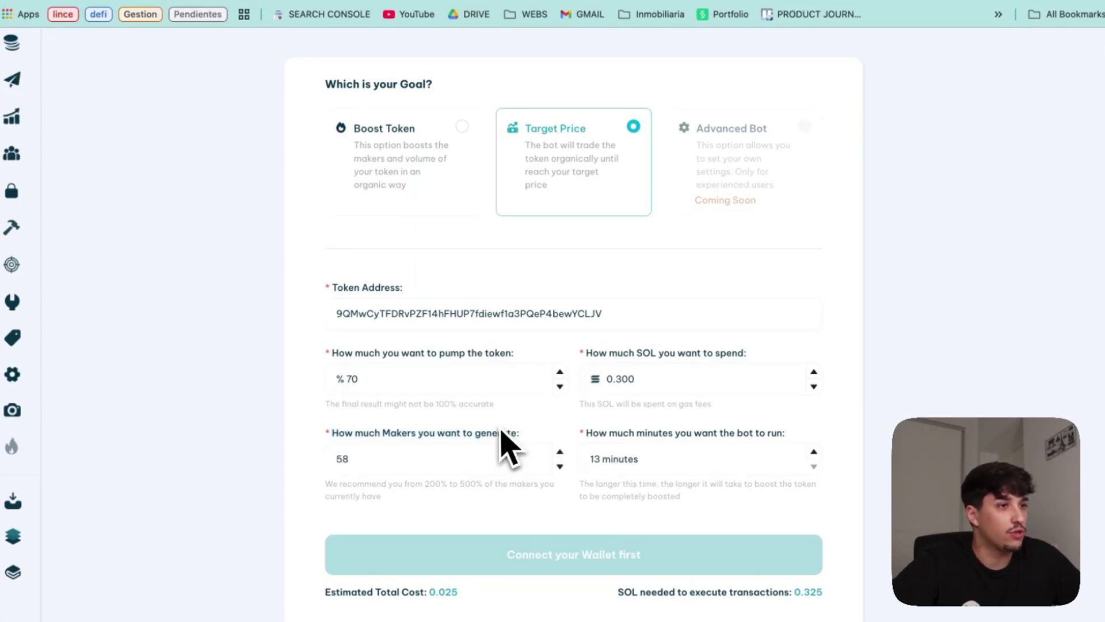
scroll(499, 437, down, 1)
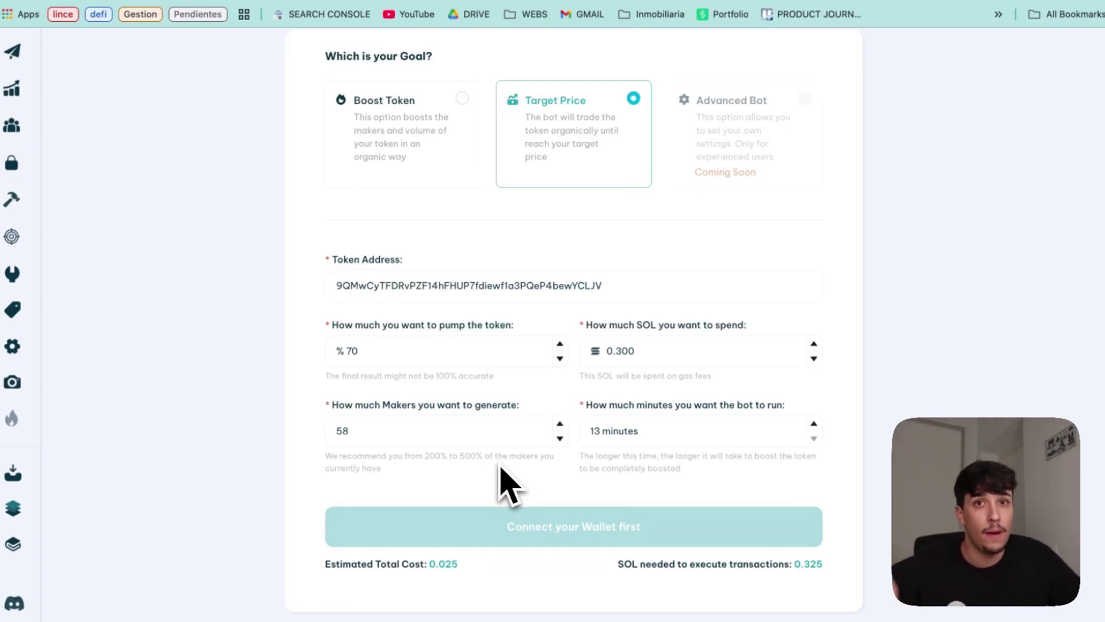
drag(369, 433, 326, 443)
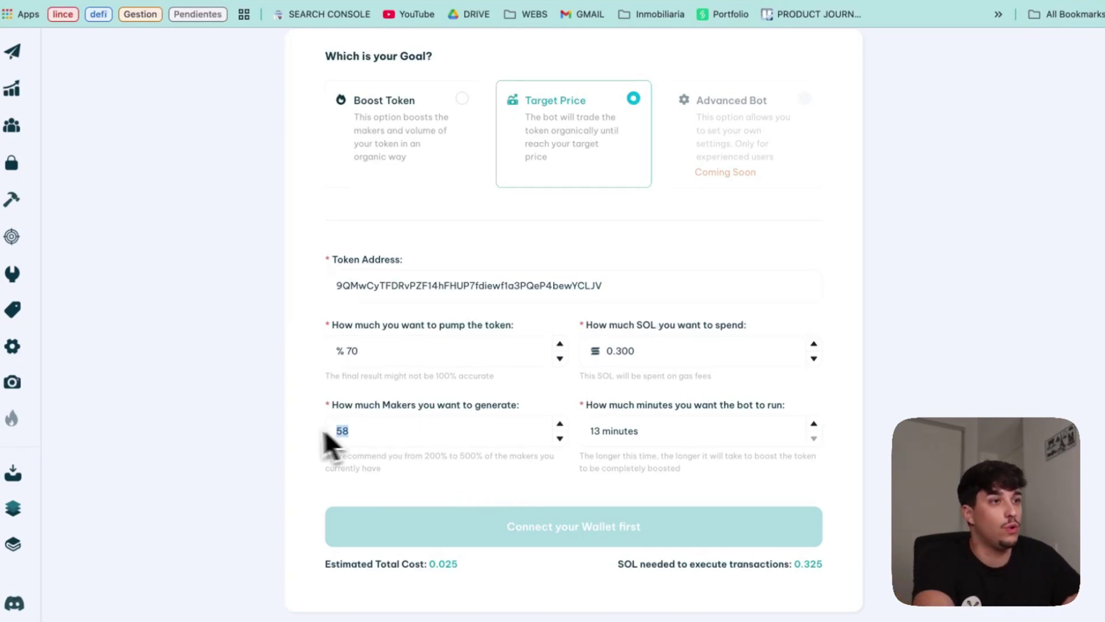
click(595, 358)
key(Down)
key(Down)
key(Down)
key(Down)
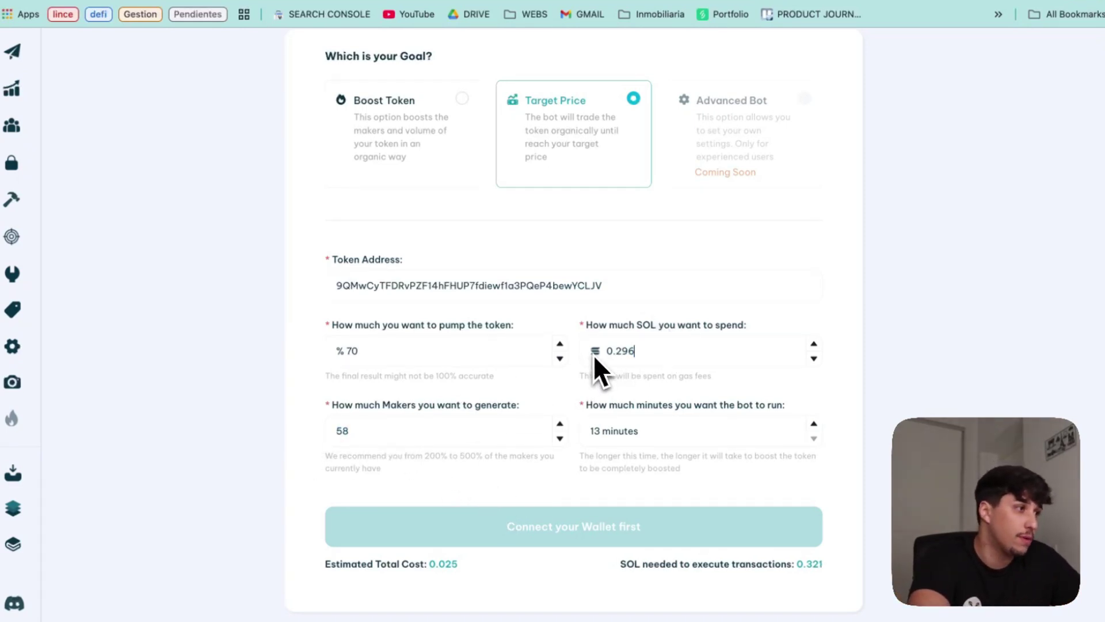
Step: Try 78 makers, return to 58, and keep the SOL amount at 0.296
click(560, 425)
click(560, 424)
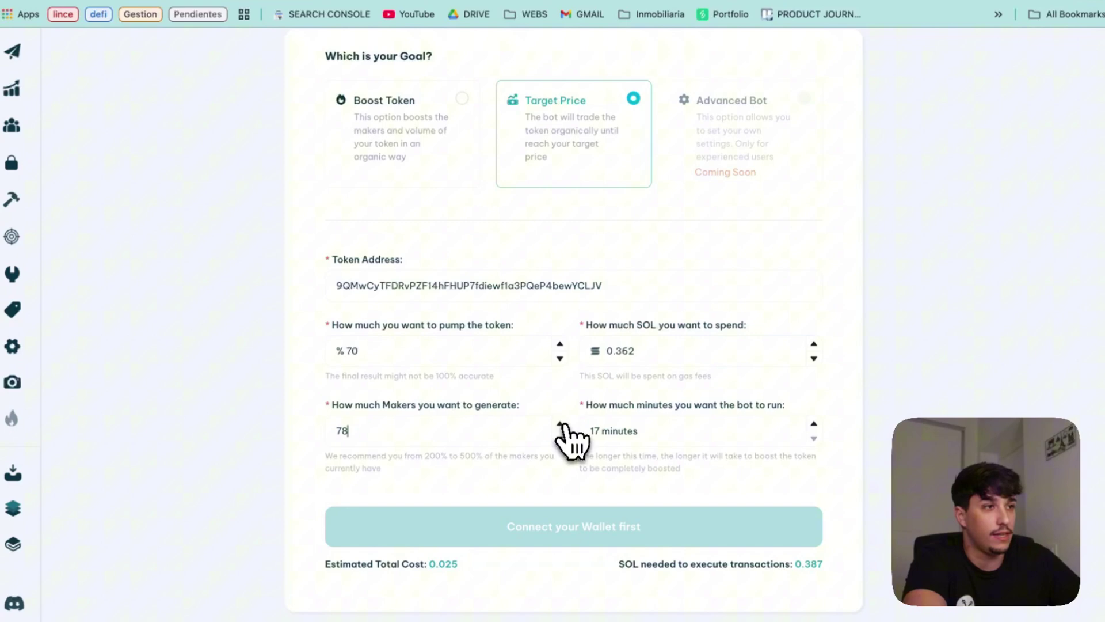
click(559, 438)
click(560, 439)
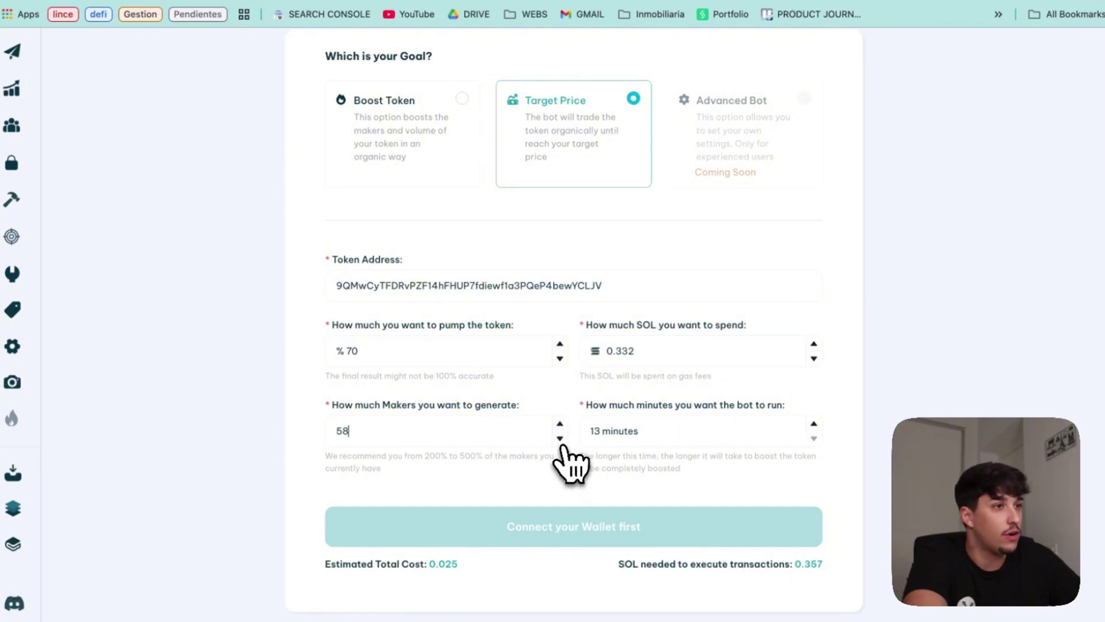
click(635, 359)
key(ctrl+z)
click(654, 363)
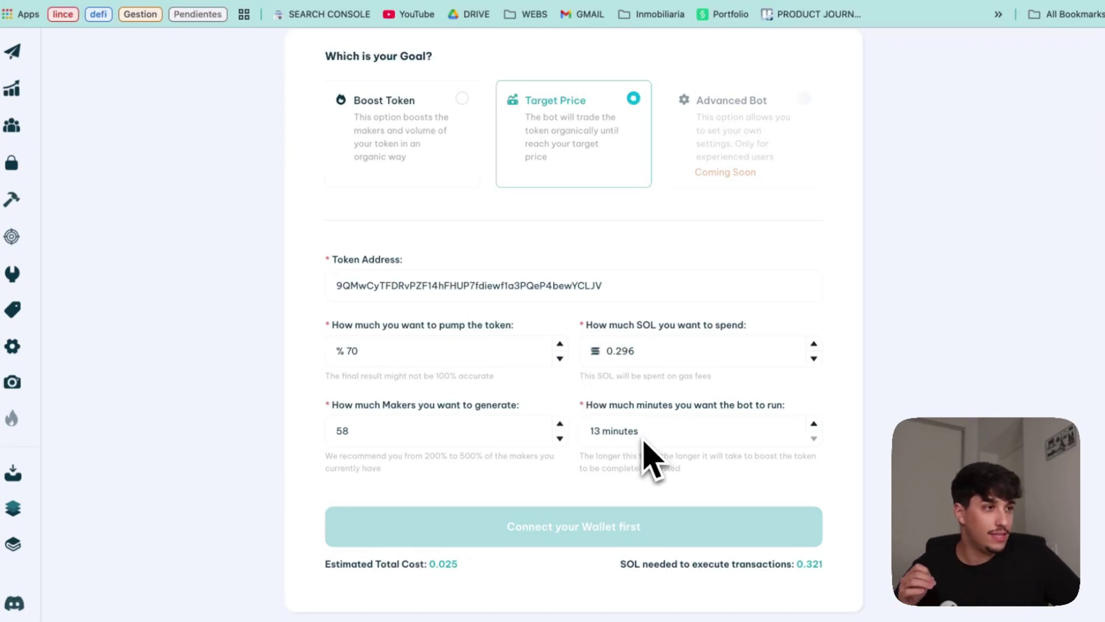
Step: Review the 13-minute run time and return to the top of the bot form
drag(579, 404, 592, 404)
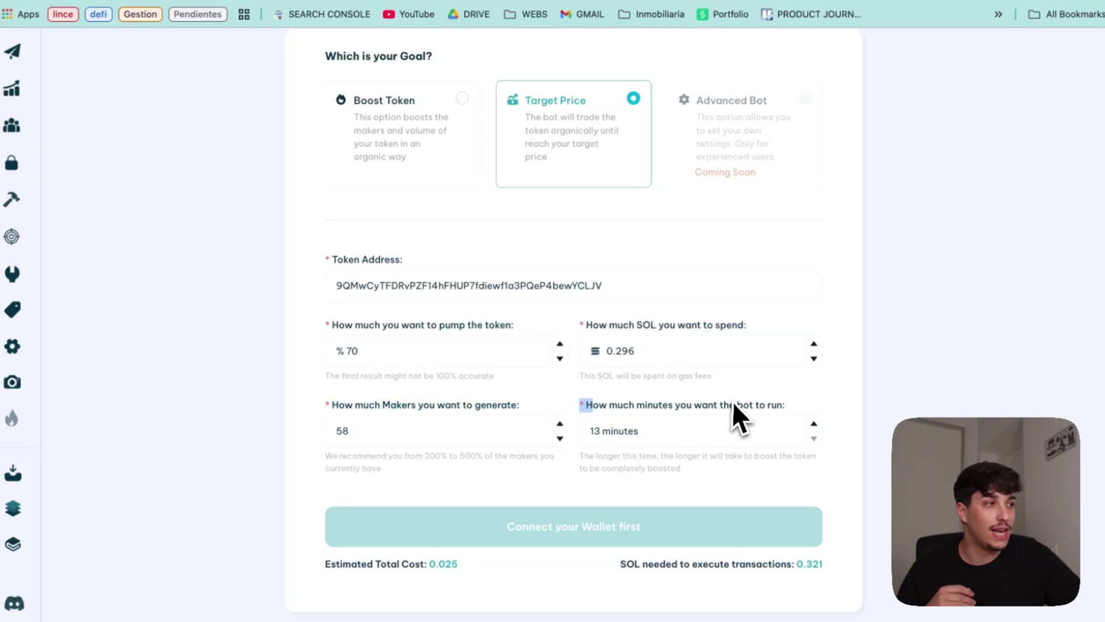
drag(733, 403, 731, 402)
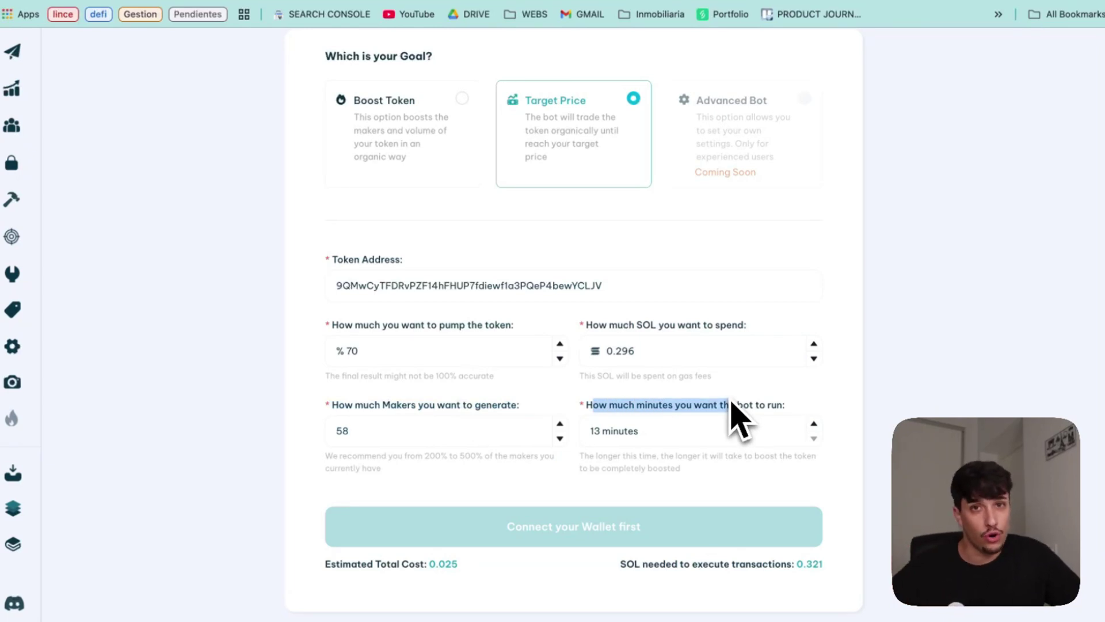
click(732, 406)
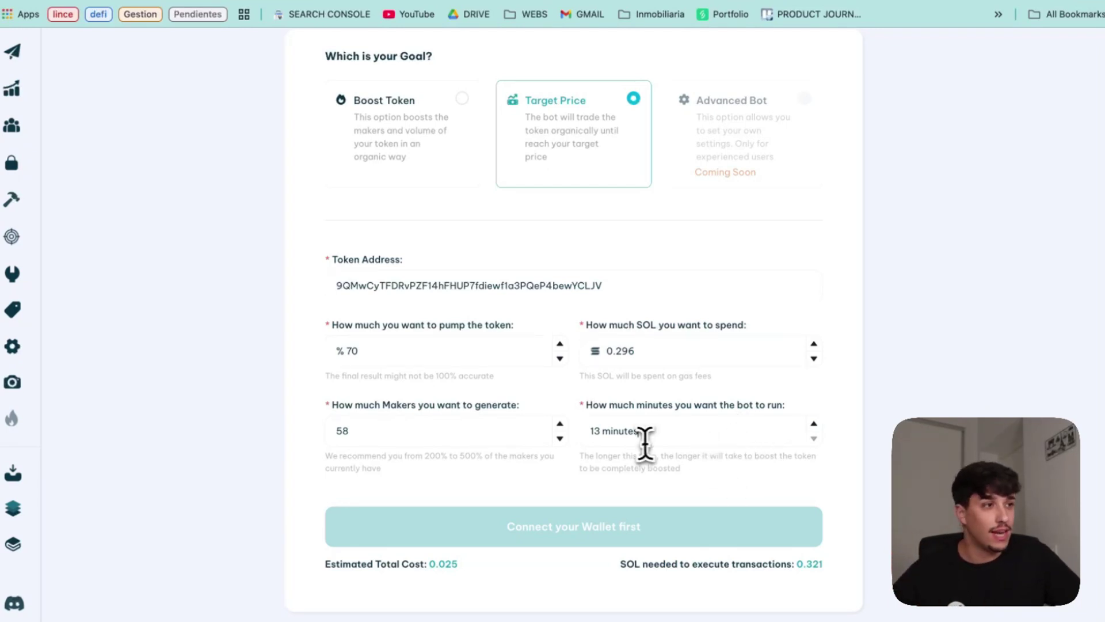
drag(640, 436, 587, 436)
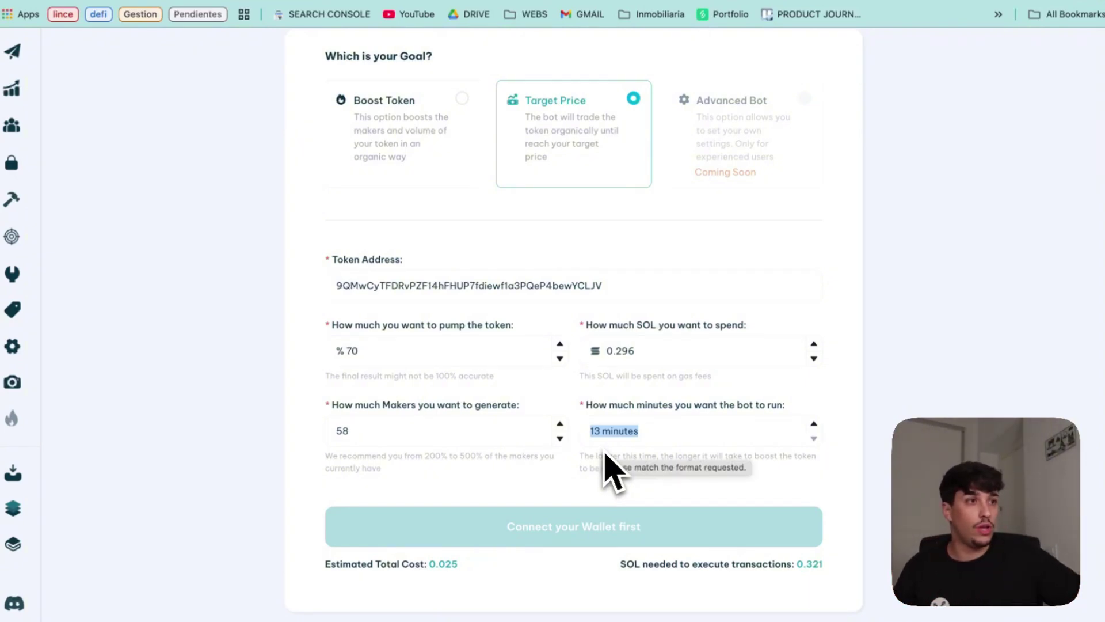
click(375, 352)
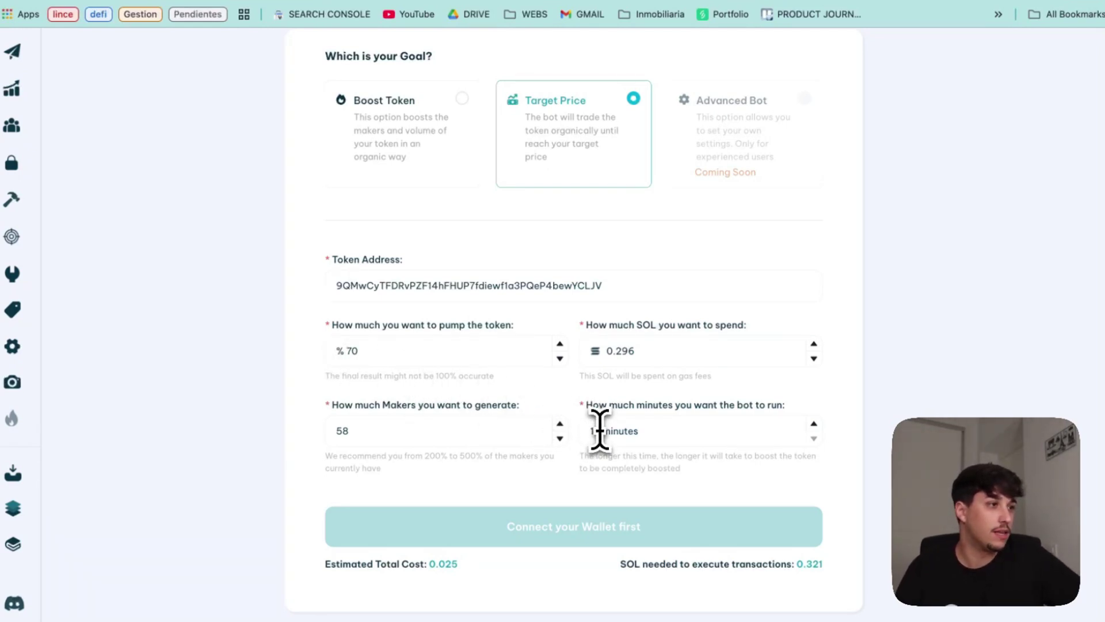
scroll(647, 464, up, 3)
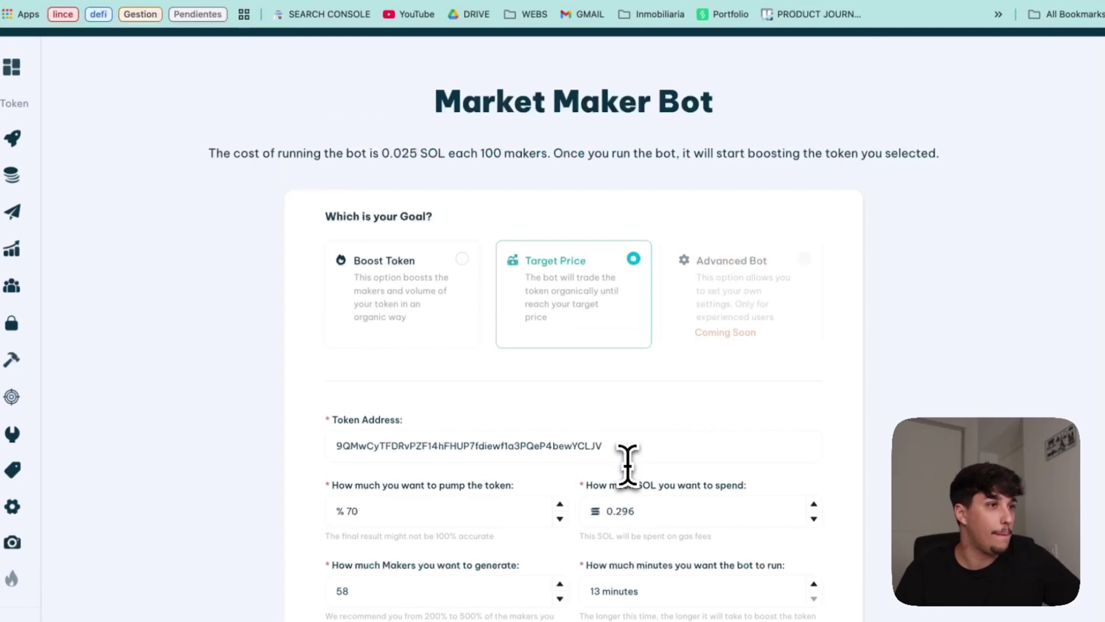
scroll(616, 443, down, 3)
scroll(633, 472, up, 5)
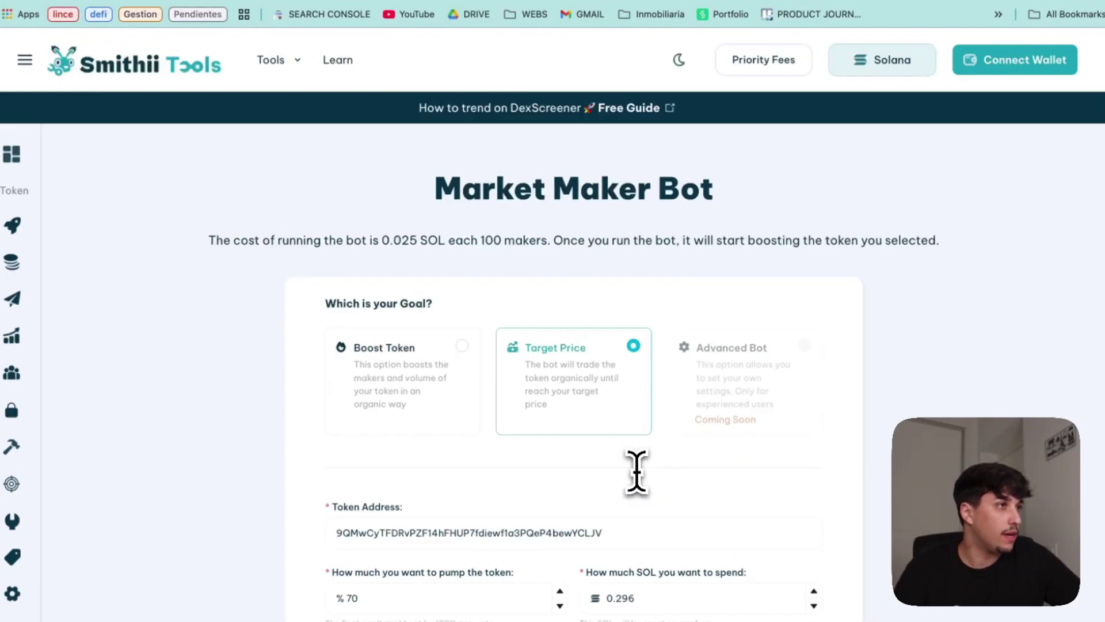
Step: Connect the Phantom wallet, unlocking it with the wallet password and approving the connection
click(972, 59)
click(587, 311)
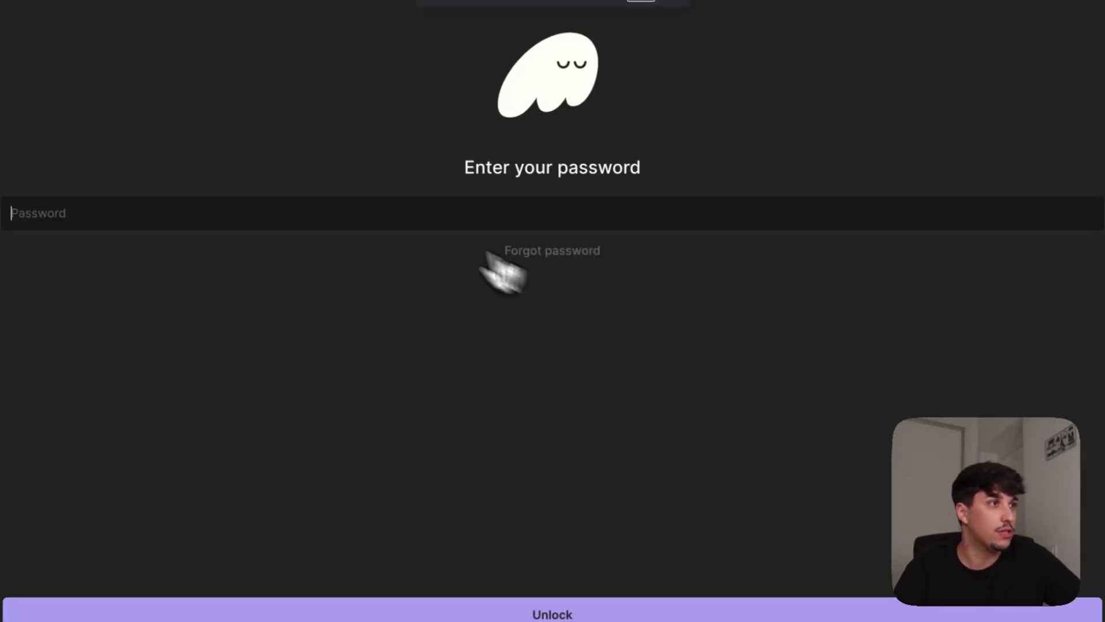
text(•••••••)
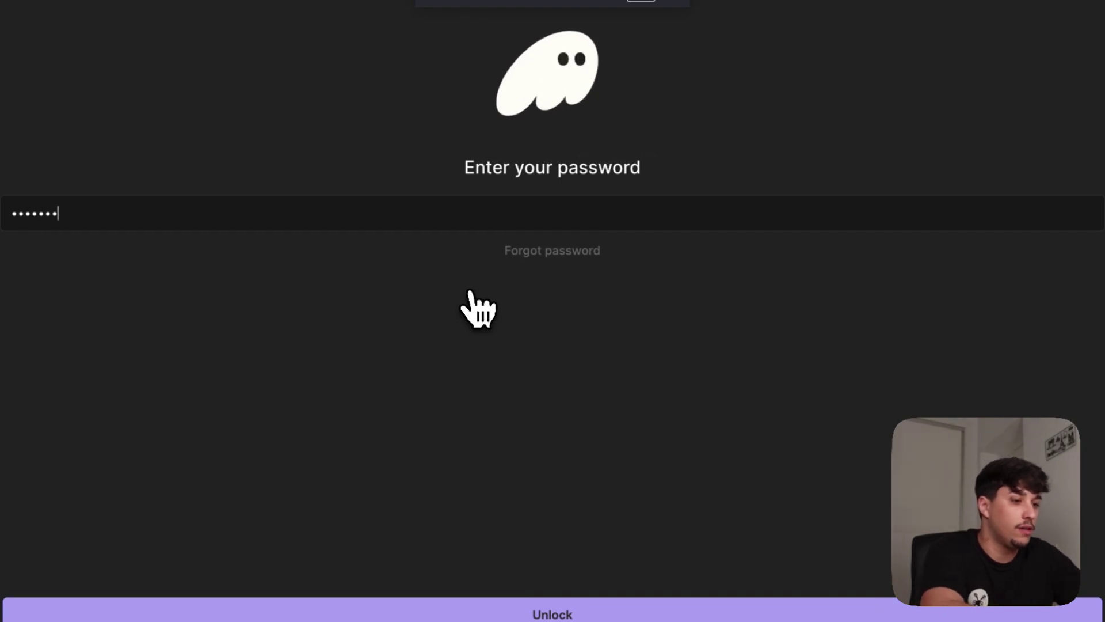
text(•••••••••••)
key(Return)
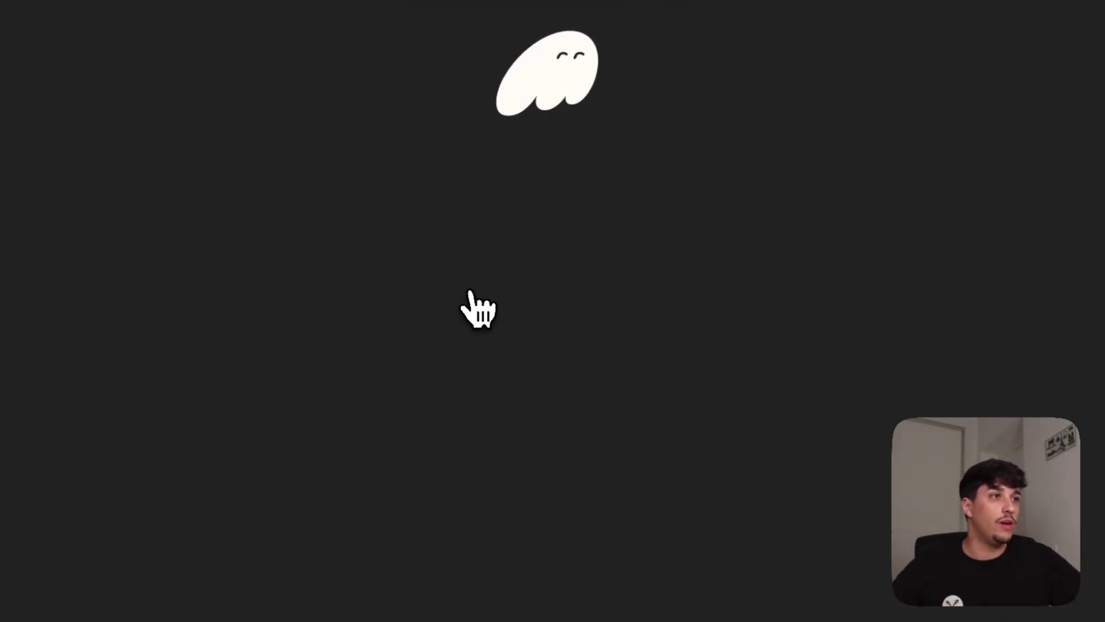
click(33, 6)
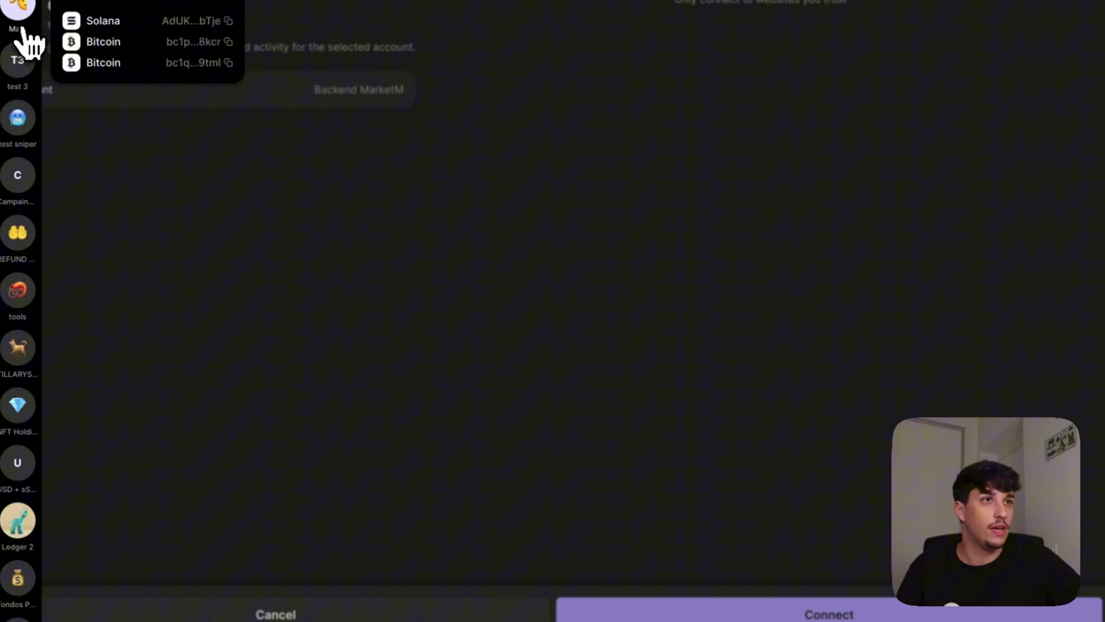
click(679, 611)
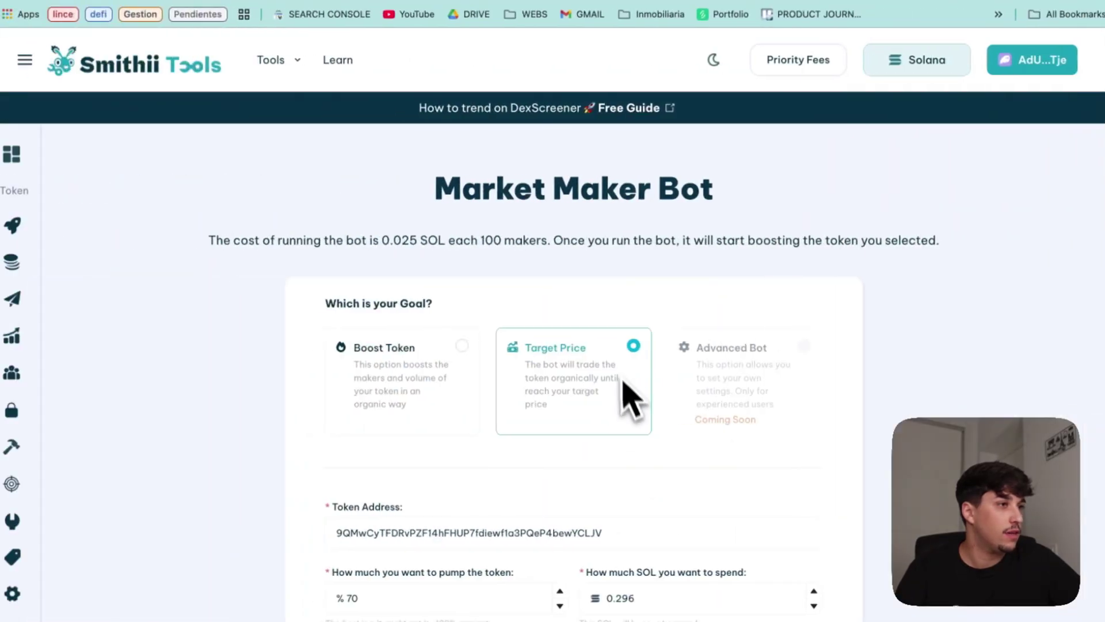
scroll(623, 382, down, 6)
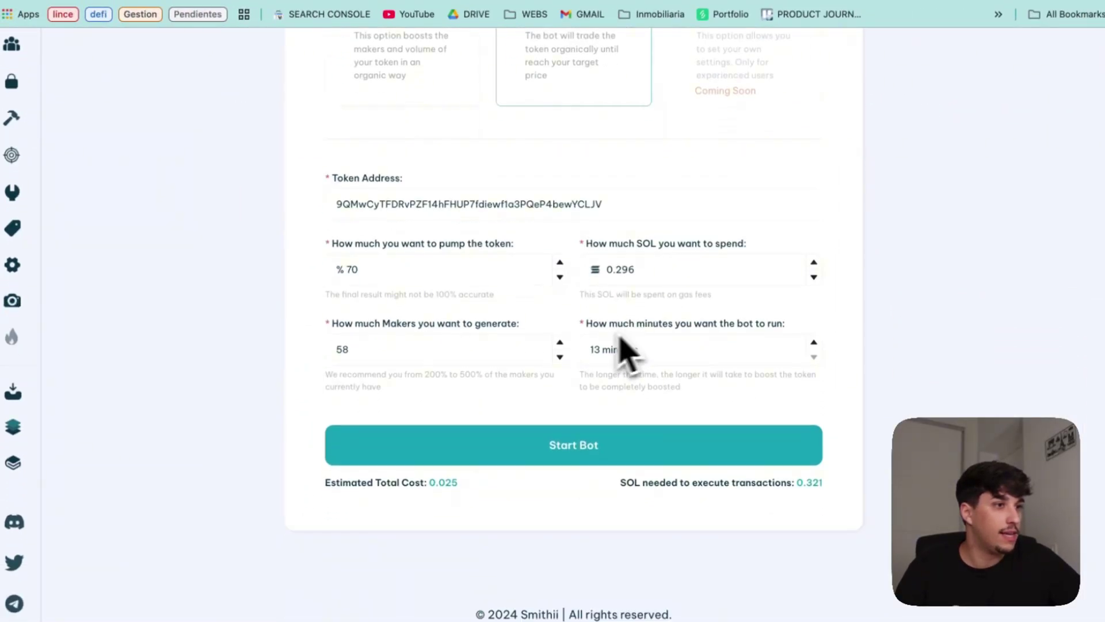
scroll(679, 507, down, 1)
drag(825, 456, 614, 459)
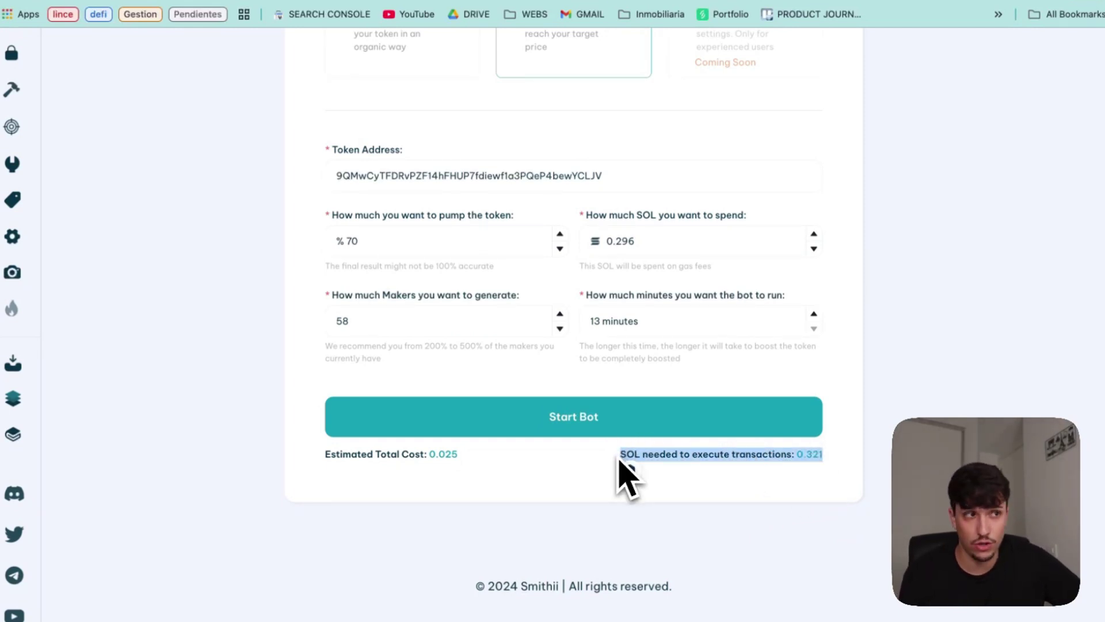
drag(458, 455, 429, 452)
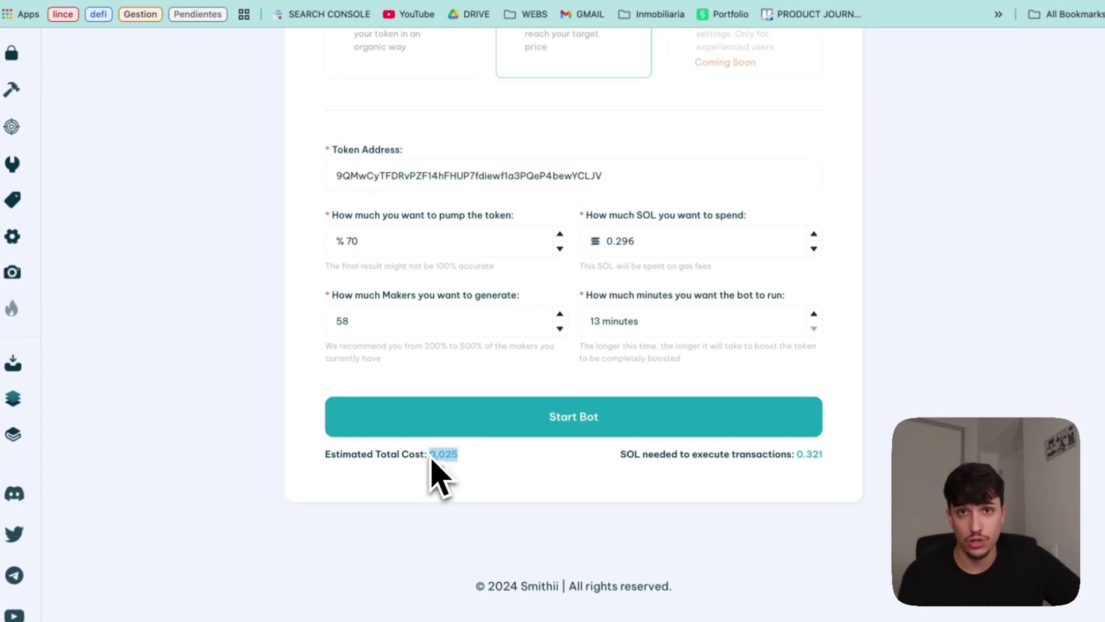
click(424, 480)
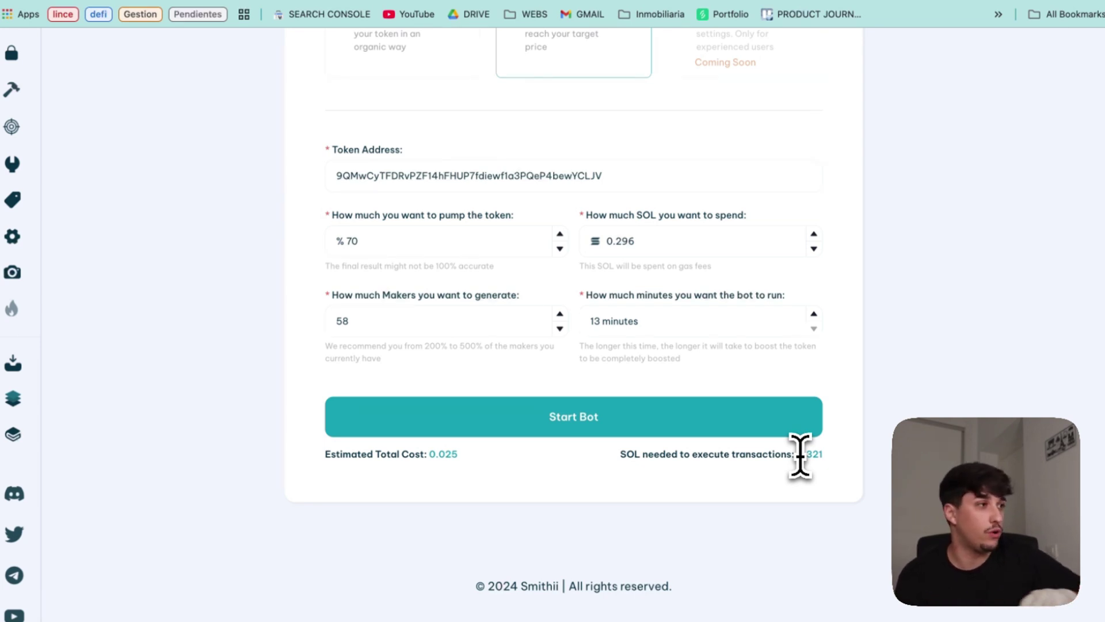
Step: Start the bot and approve the 0.321 SOL transaction in Phantom
scroll(789, 449, up, 5)
scroll(501, 237, down, 4)
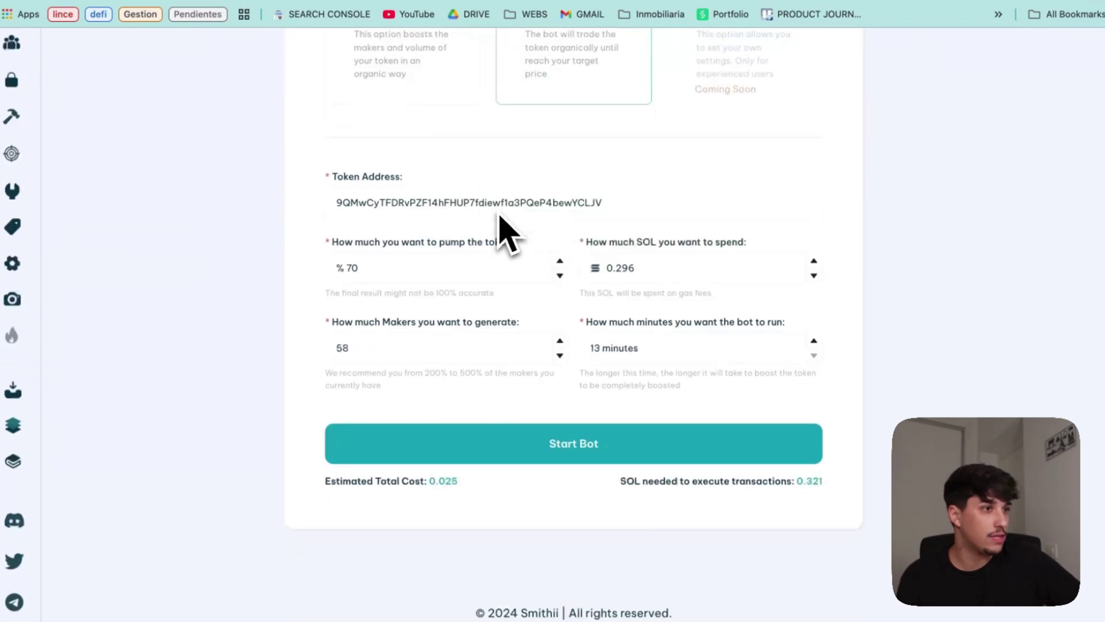
click(547, 452)
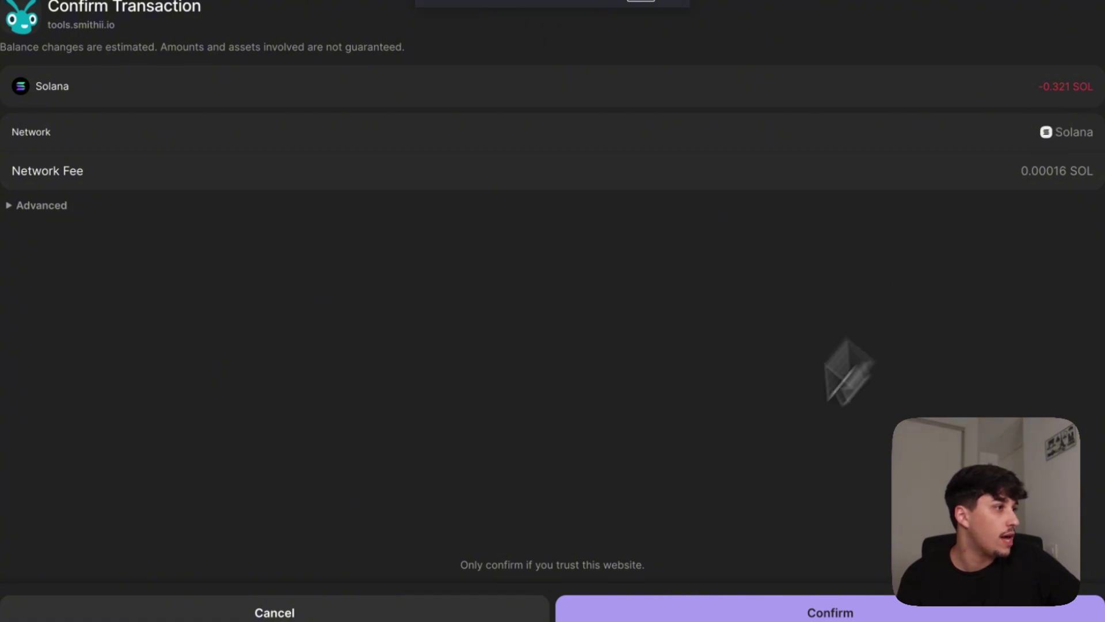
click(679, 606)
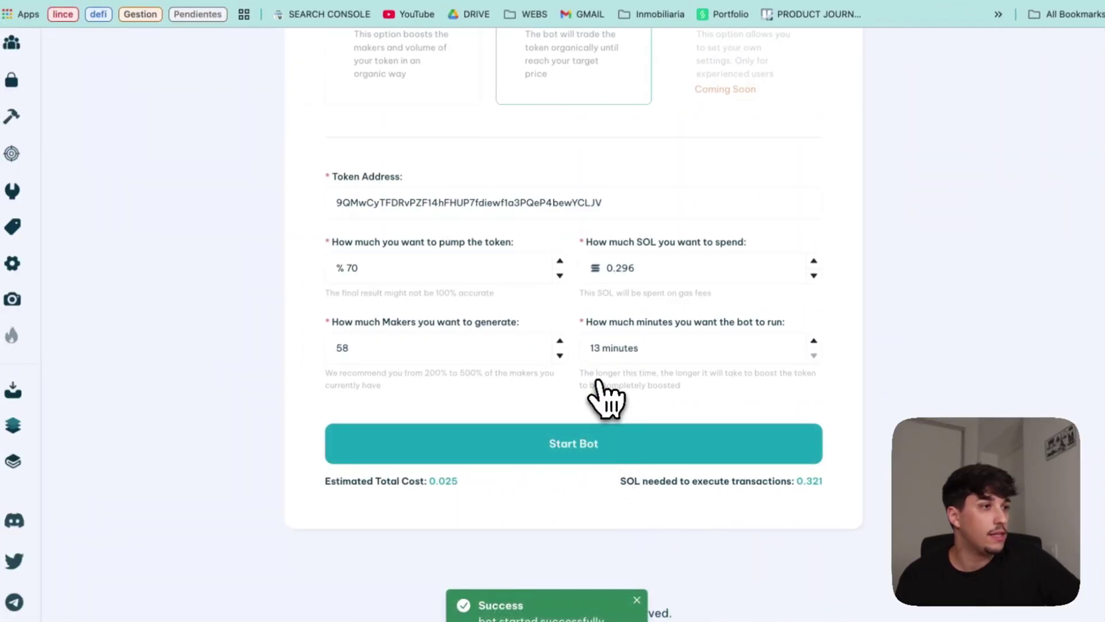
scroll(555, 388, up, 4)
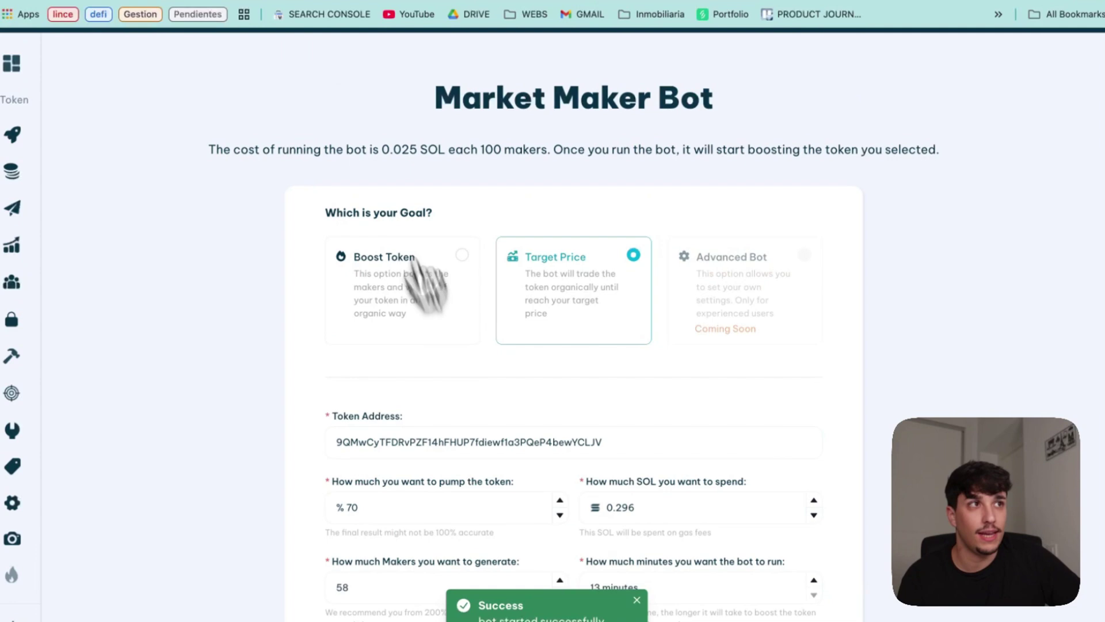
Step: Switch to the DexScreener SHRIMP/SOL chart to watch the bot's trades
click(254, 4)
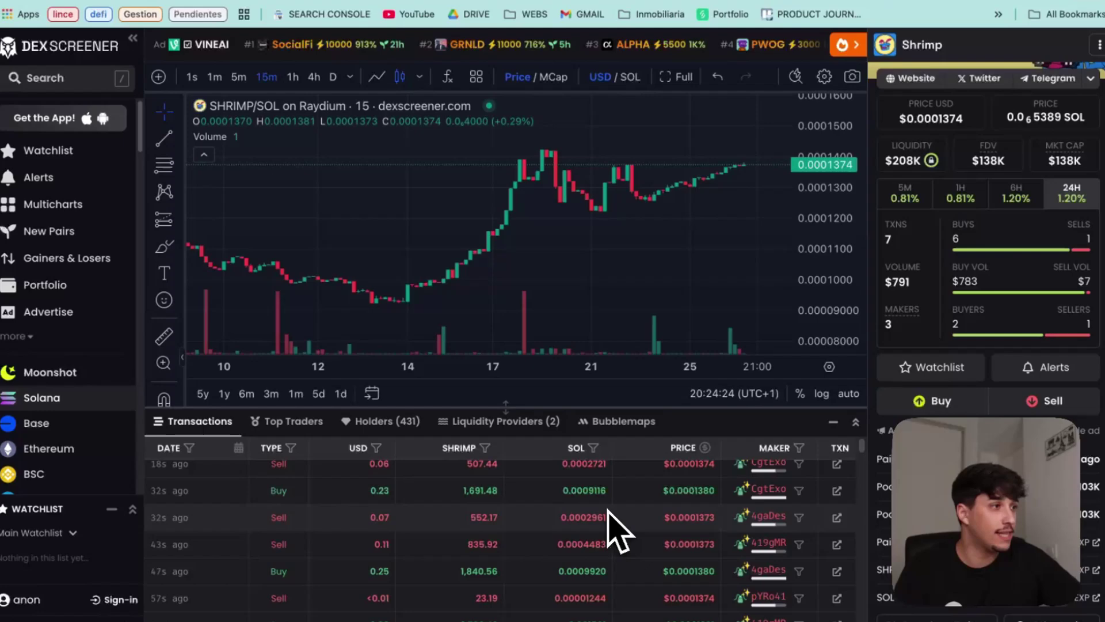
Step: Enlarge the Transactions table and inspect bot trade amounts such as 0.00001244 and 0.0009116 SOL
drag(581, 435, 567, 148)
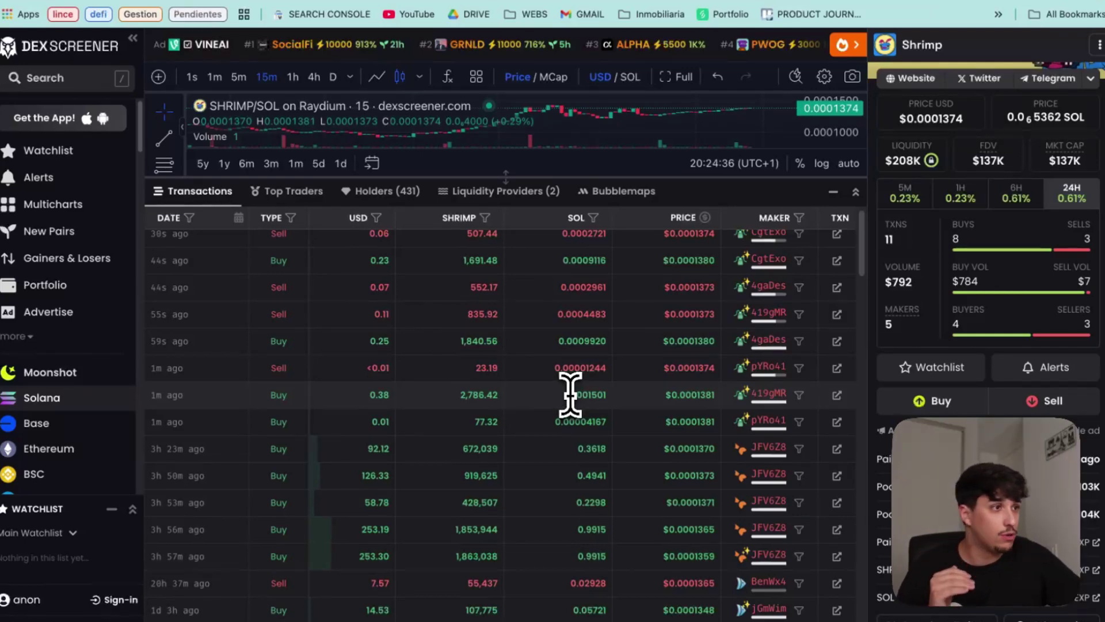
drag(570, 394, 634, 403)
drag(555, 368, 608, 372)
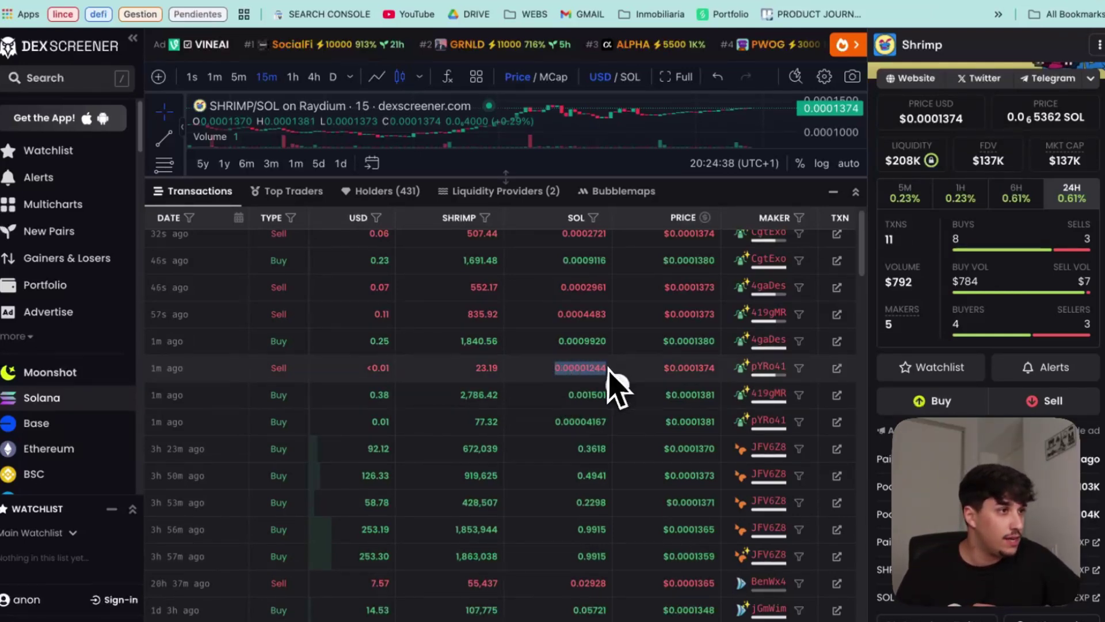
double_click(582, 261)
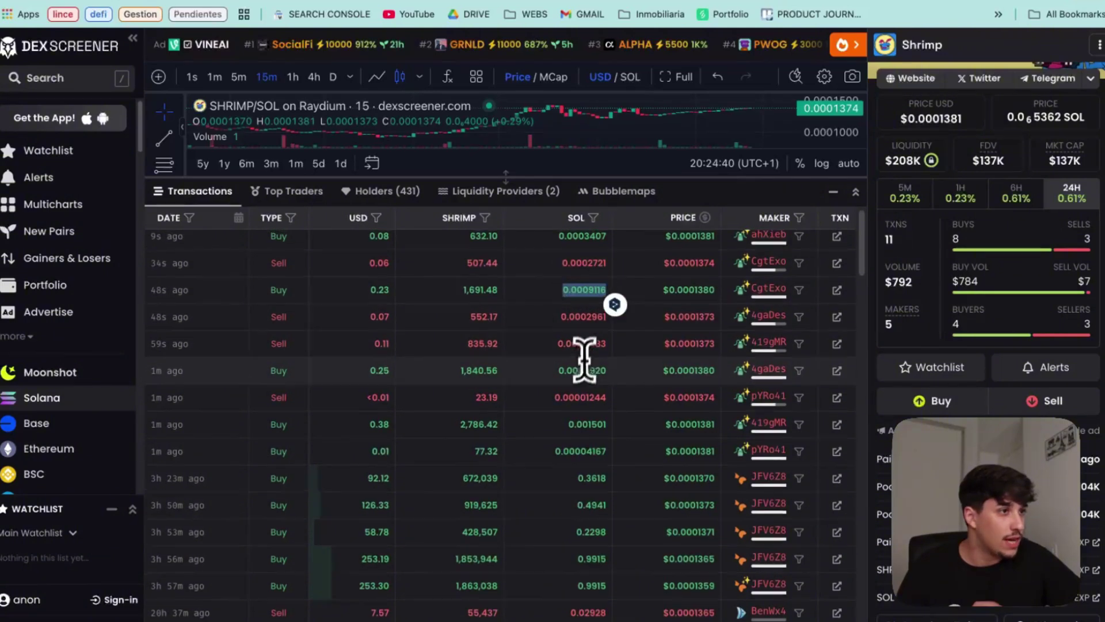
click(576, 370)
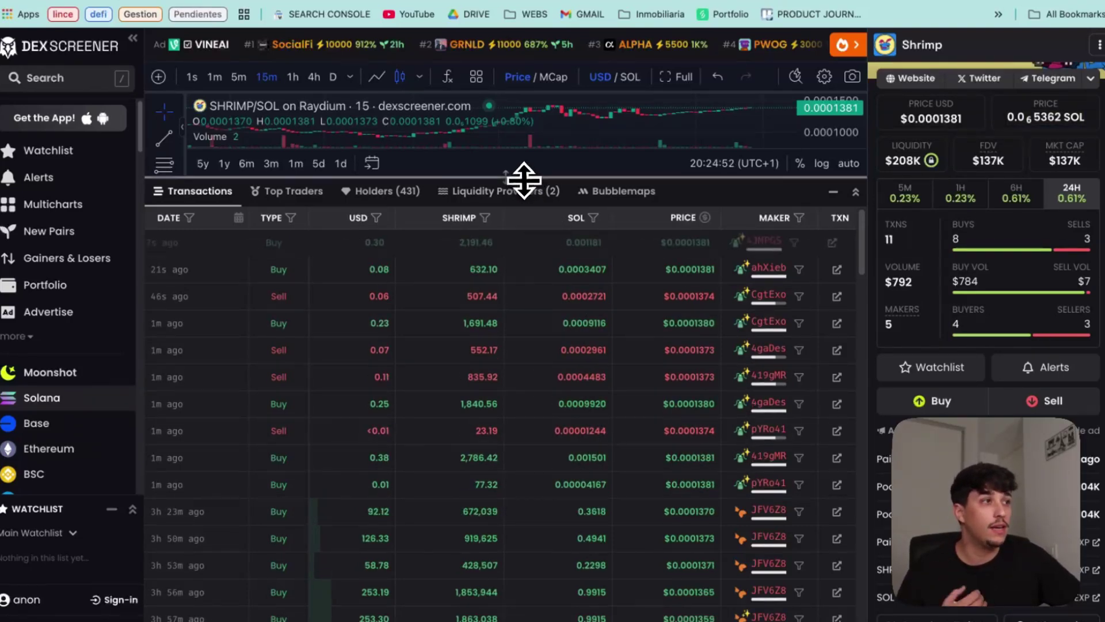
Step: Give the price chart more room above the Transactions list while new trades arrive
drag(524, 177, 533, 232)
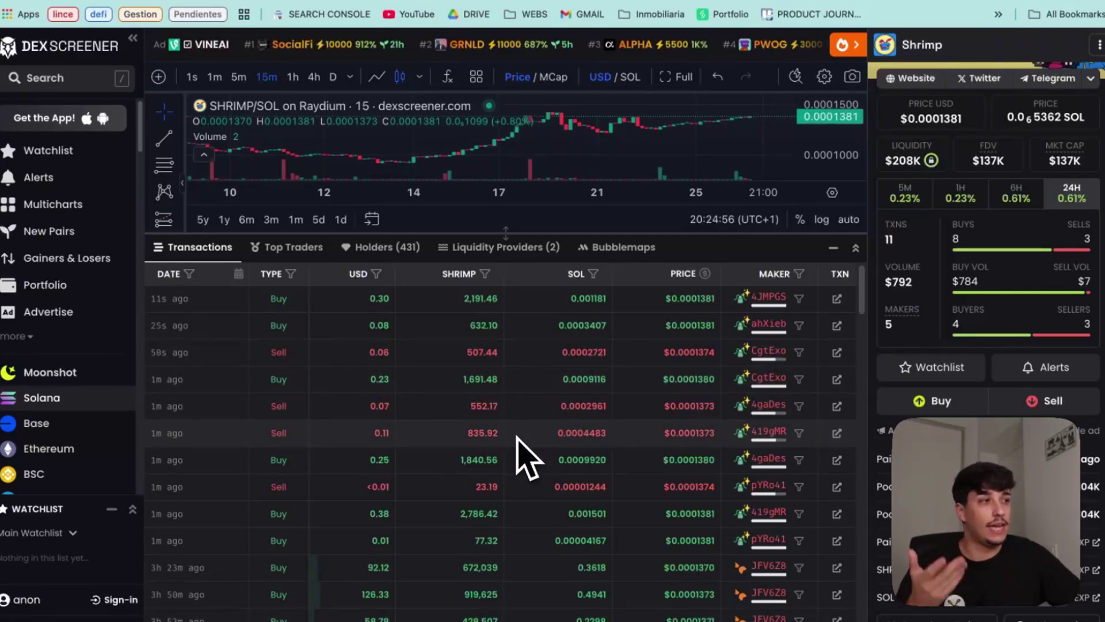
scroll(521, 463, down, 1)
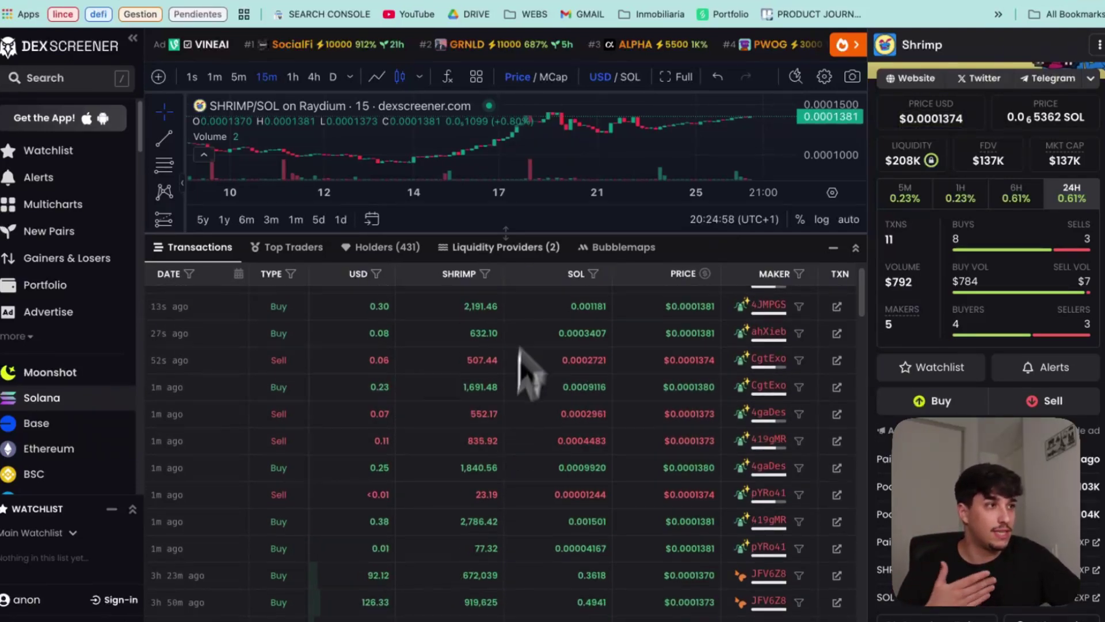
drag(537, 233, 541, 121)
scroll(555, 518, down, 2)
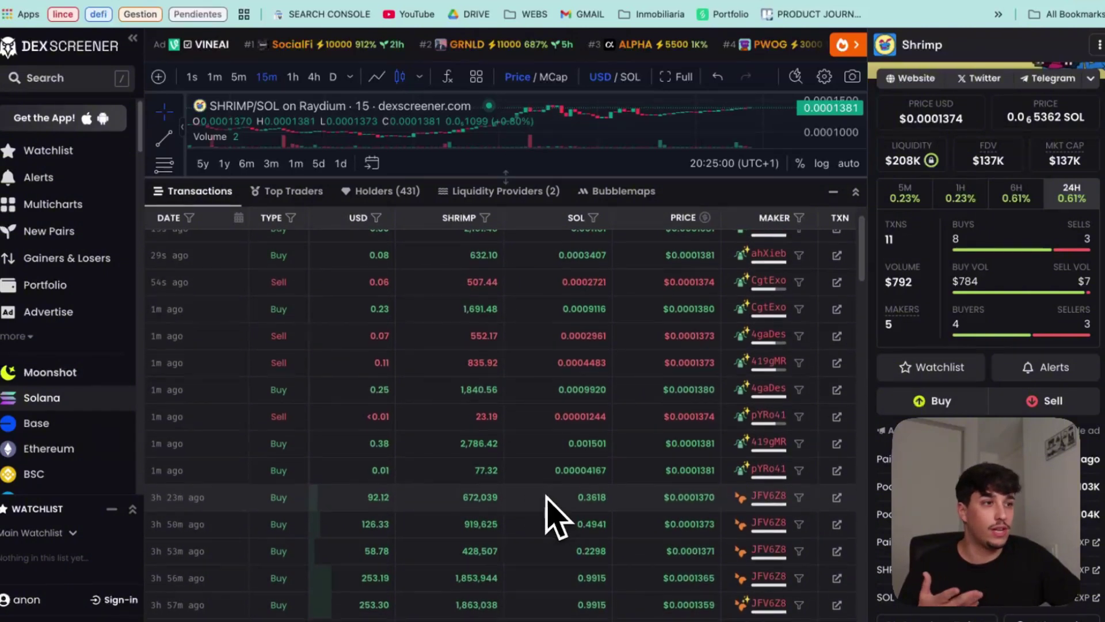
scroll(576, 535, up, 3)
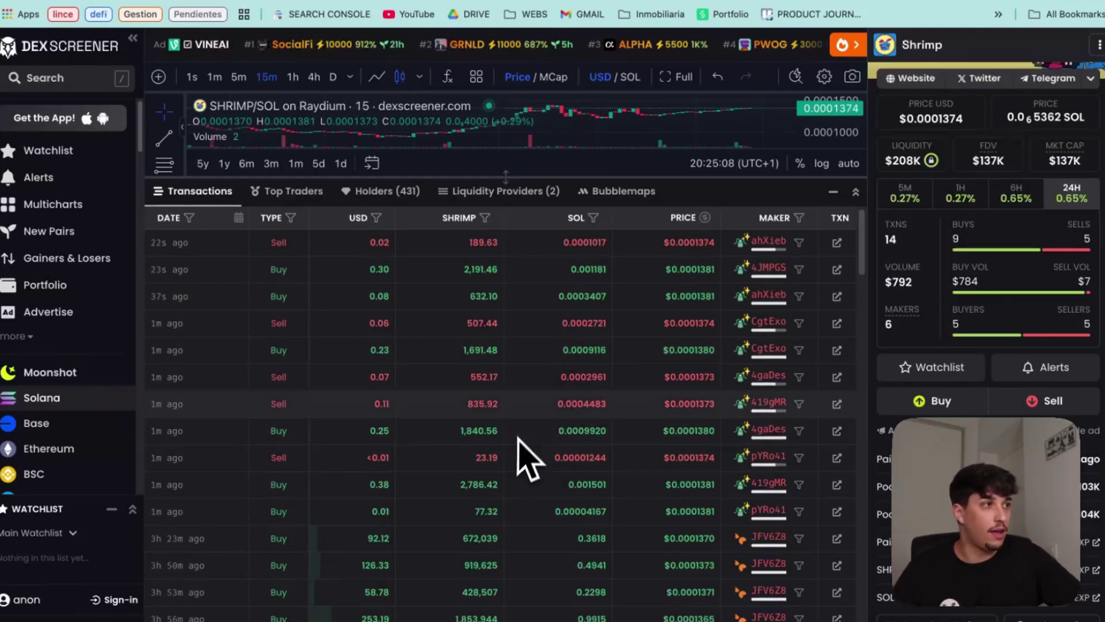
drag(558, 177, 552, 269)
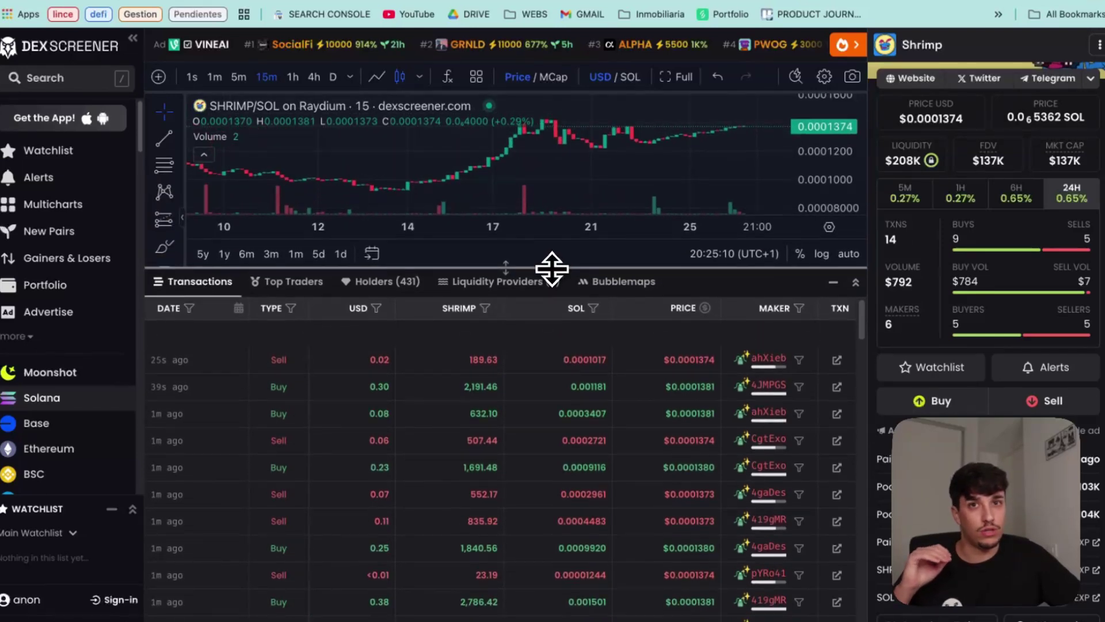